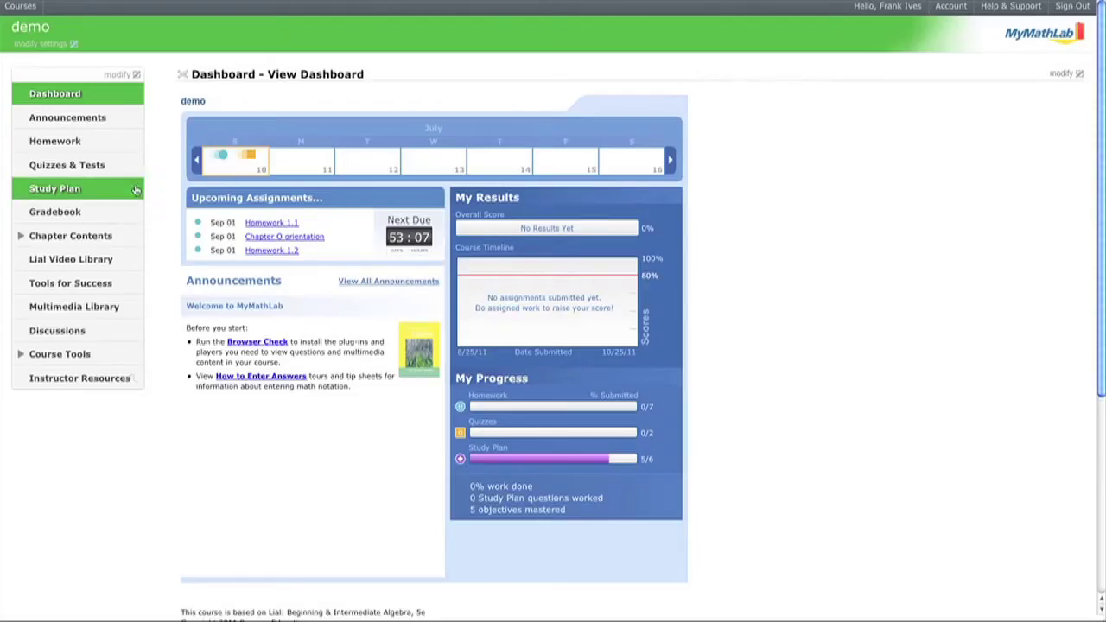
Open the course's Homework page and show the View/Manage Homework selector.
click(107, 148)
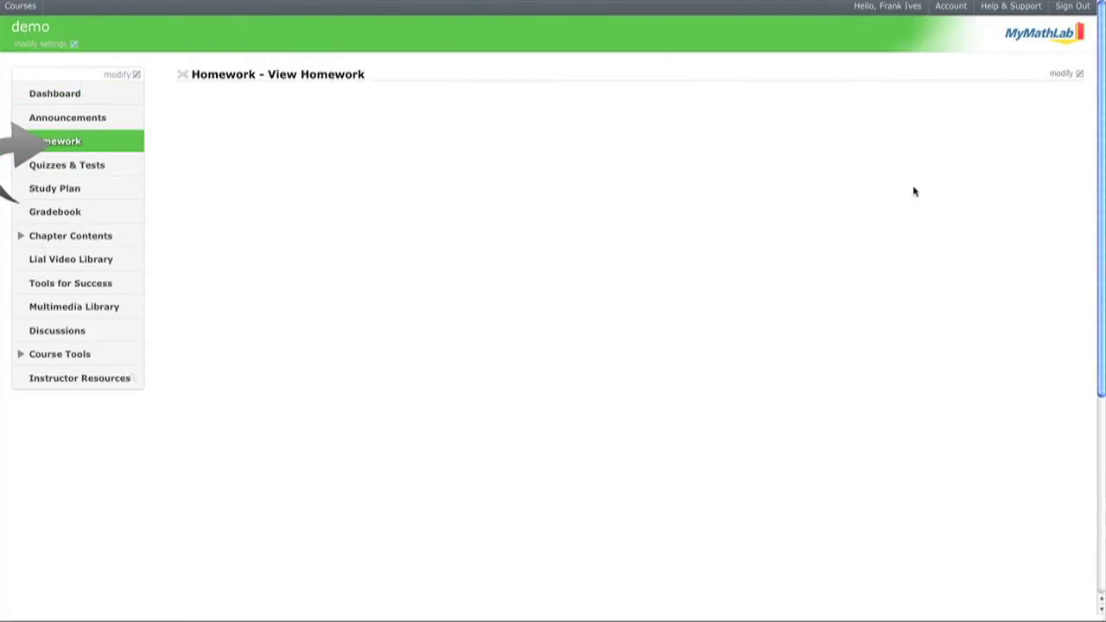
click(1063, 75)
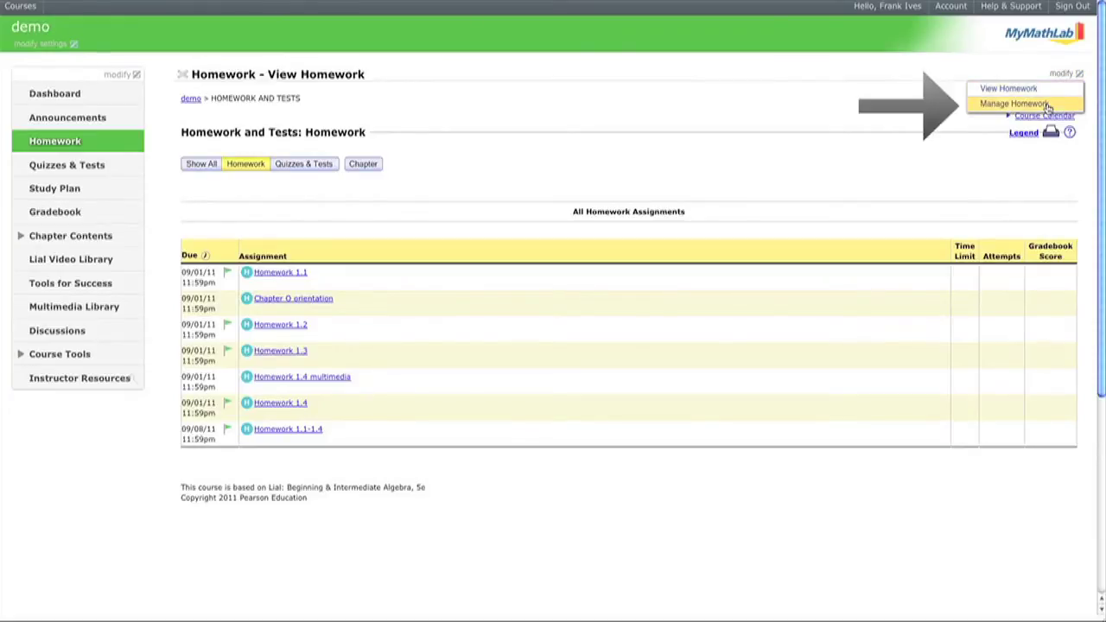
Switch to Manage Homework and list the Create Assignment options.
click(1047, 105)
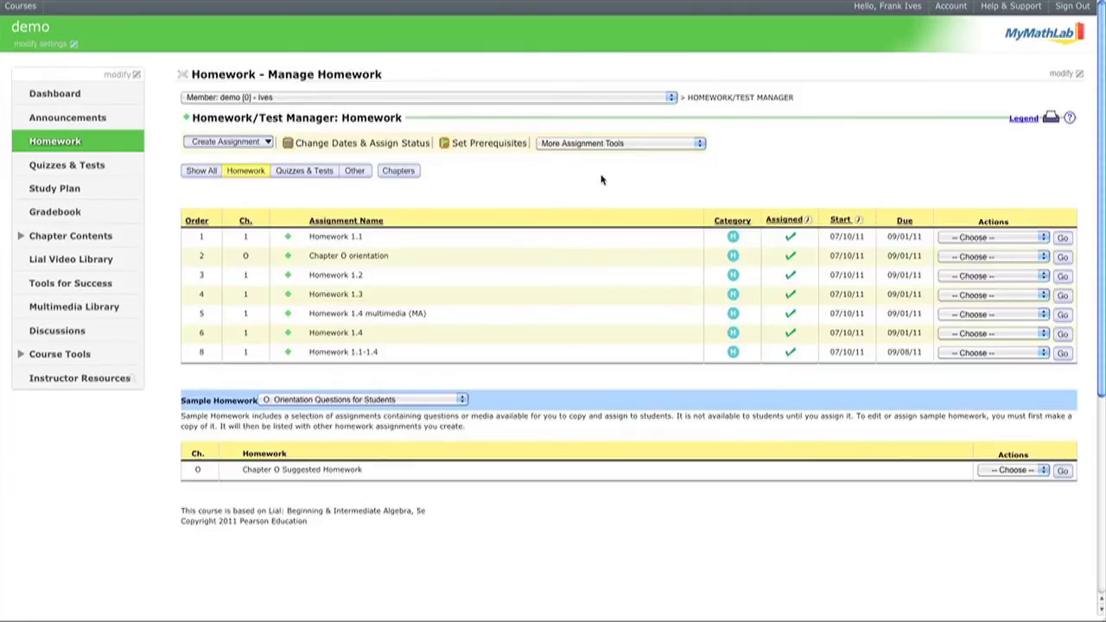
click(243, 143)
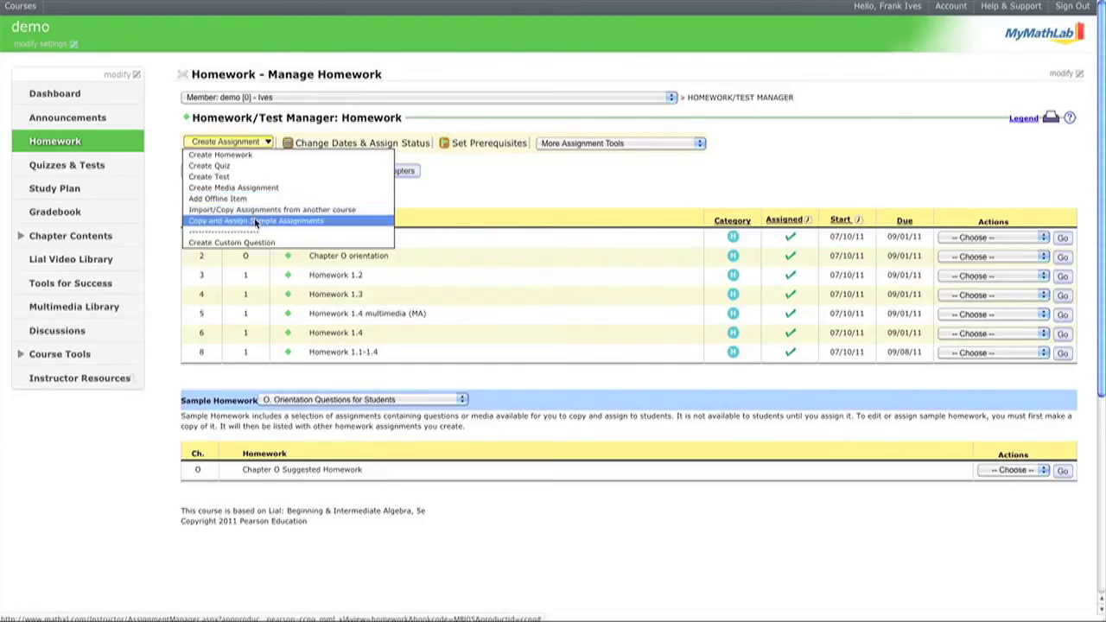
Create a homework named 'my first one' and continue to question selection.
click(245, 154)
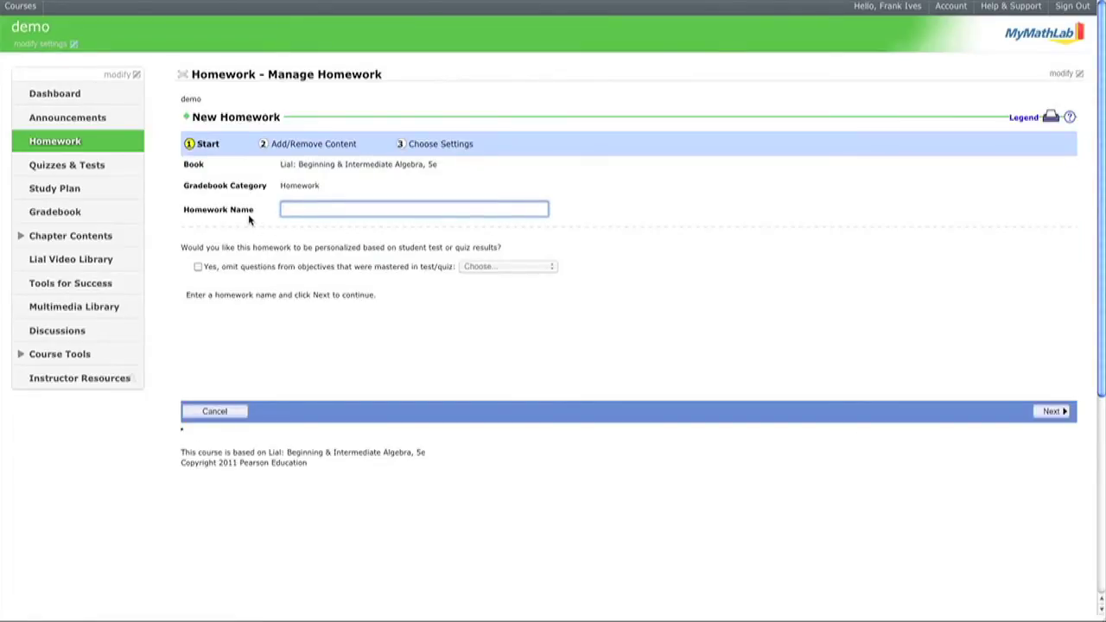
text(my first one)
click(1050, 412)
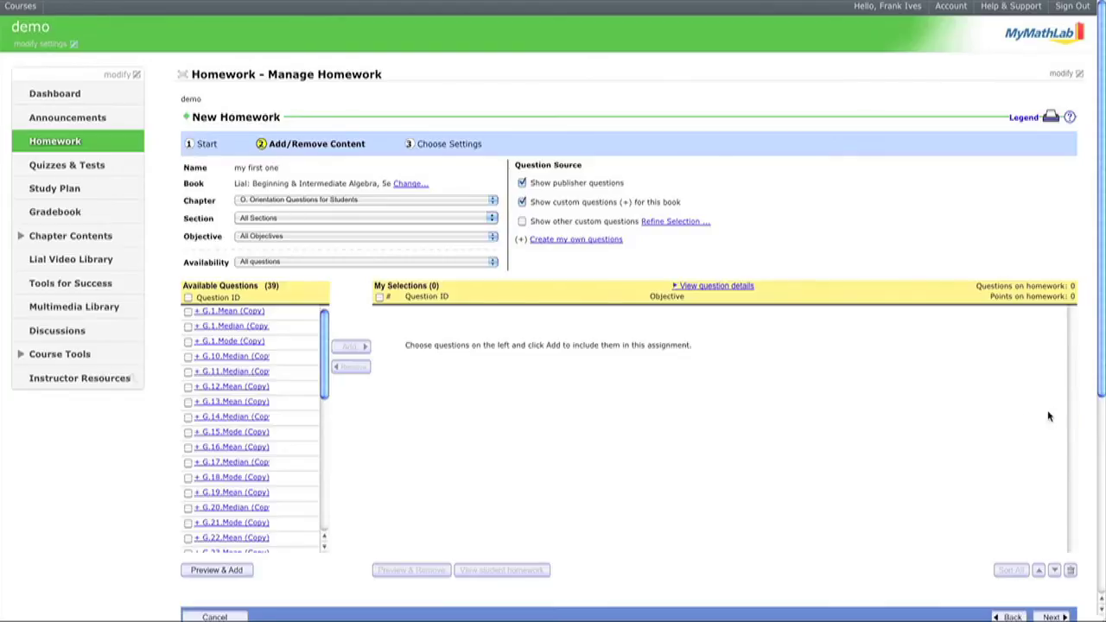
Filter questions to Chapter 2, Section 2.1: The Addition Property of Equality, keeping All Objectives and all questions.
click(399, 200)
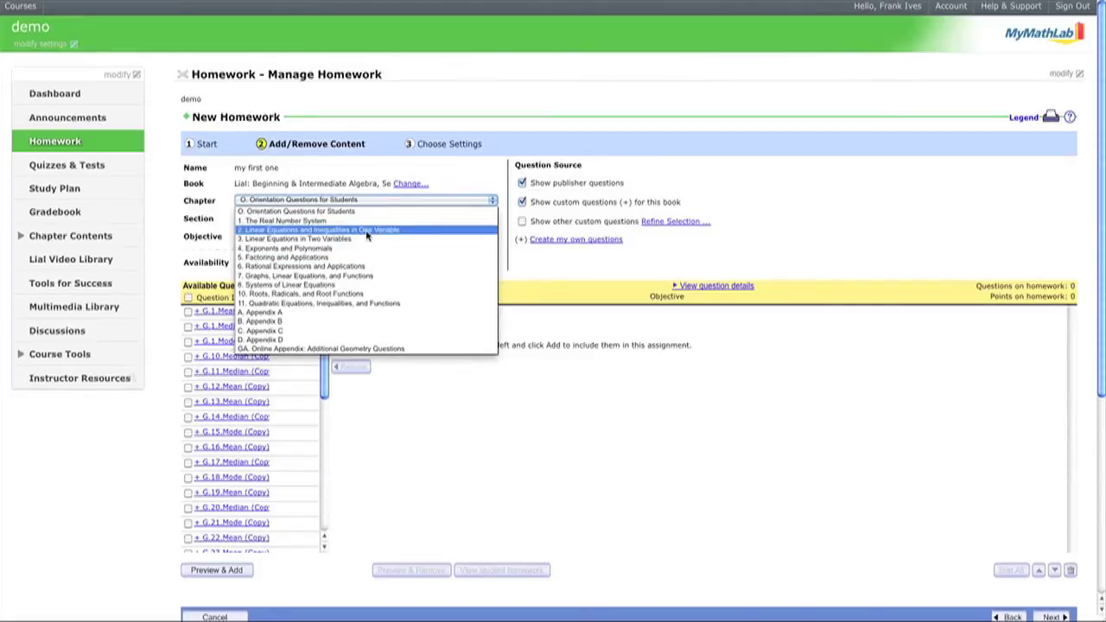
click(367, 230)
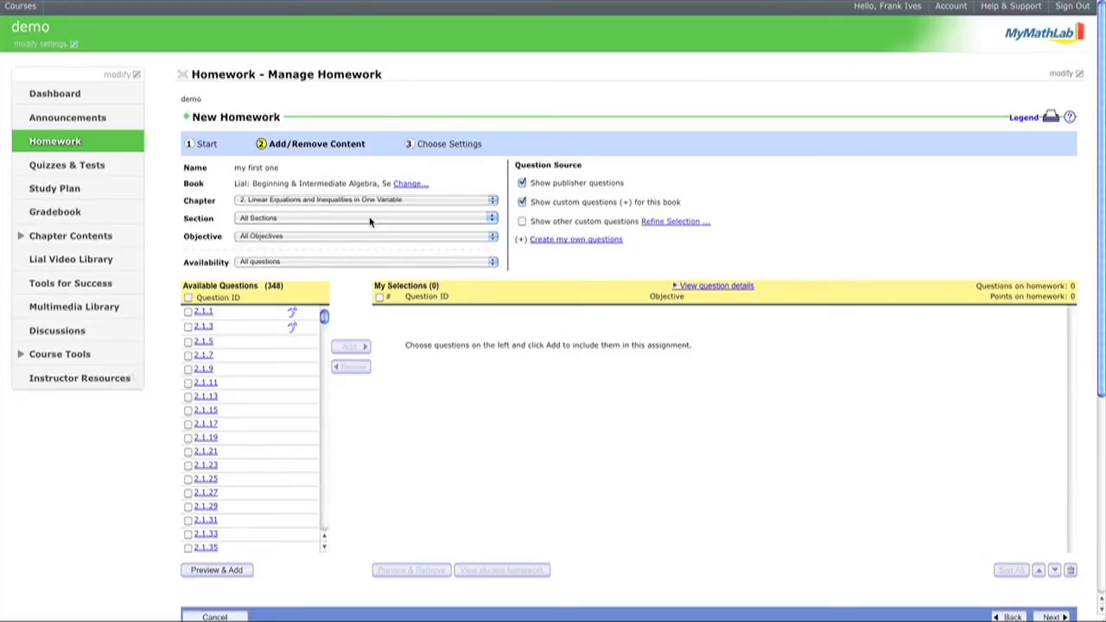
click(370, 220)
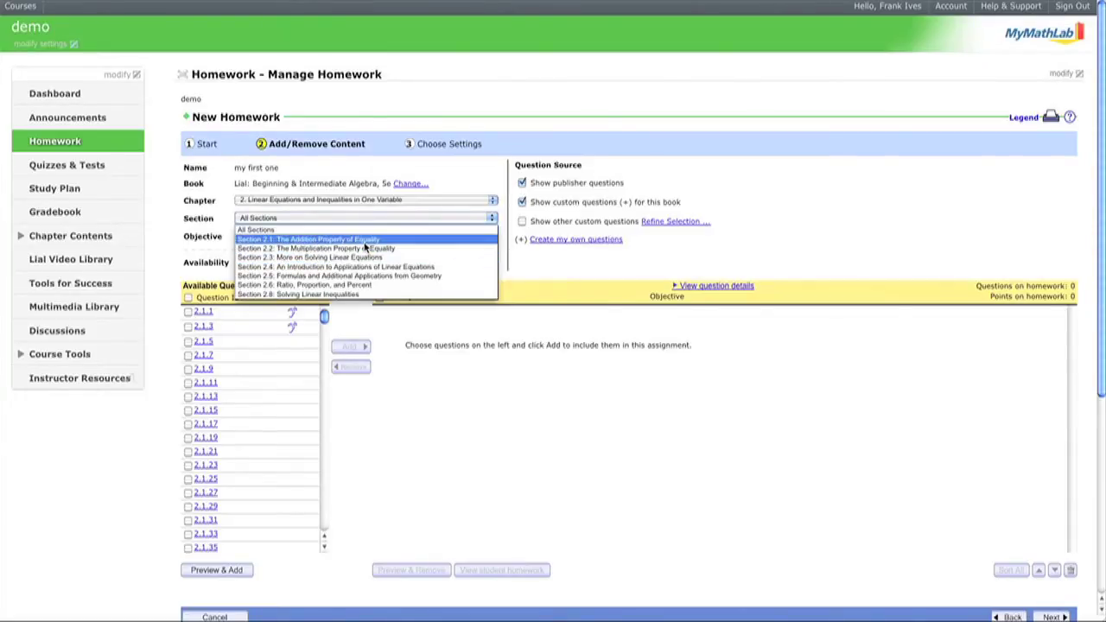
click(365, 244)
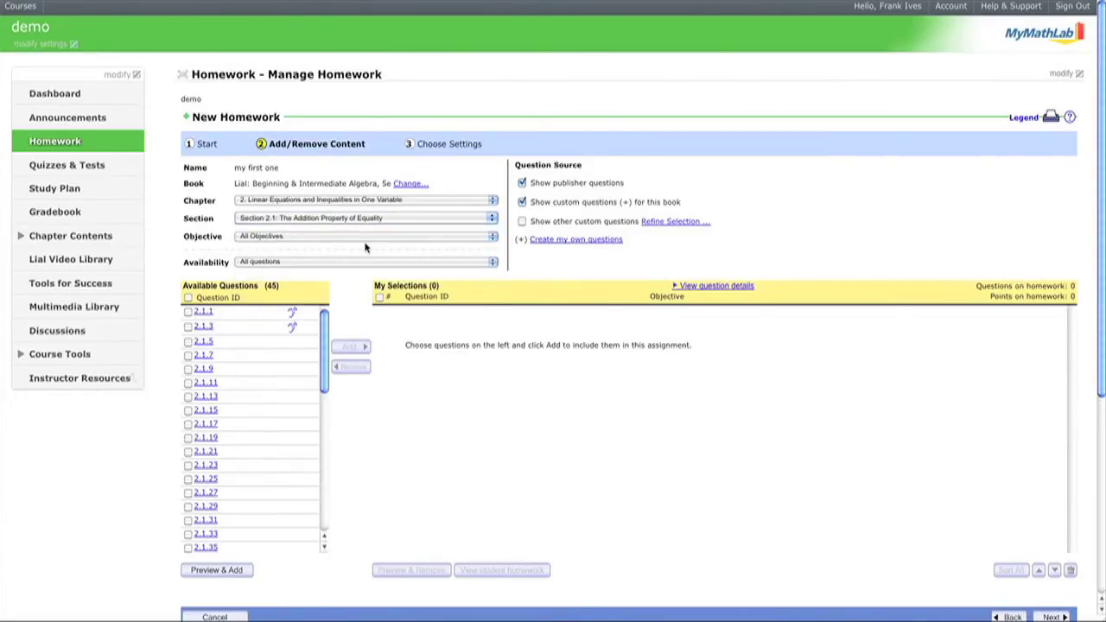
click(365, 241)
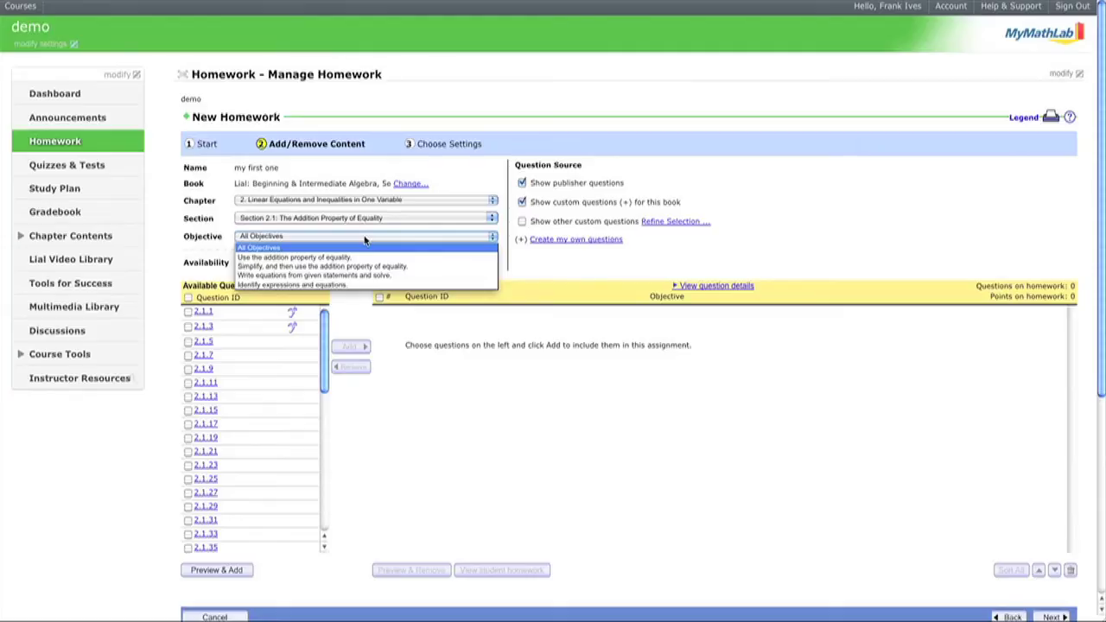
click(219, 237)
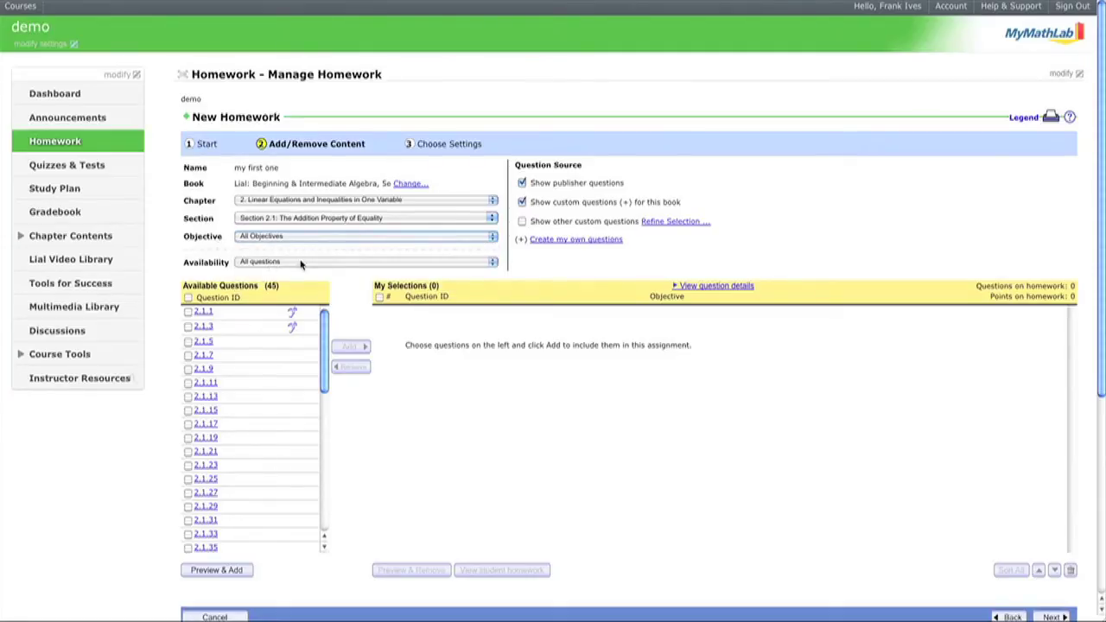
click(326, 263)
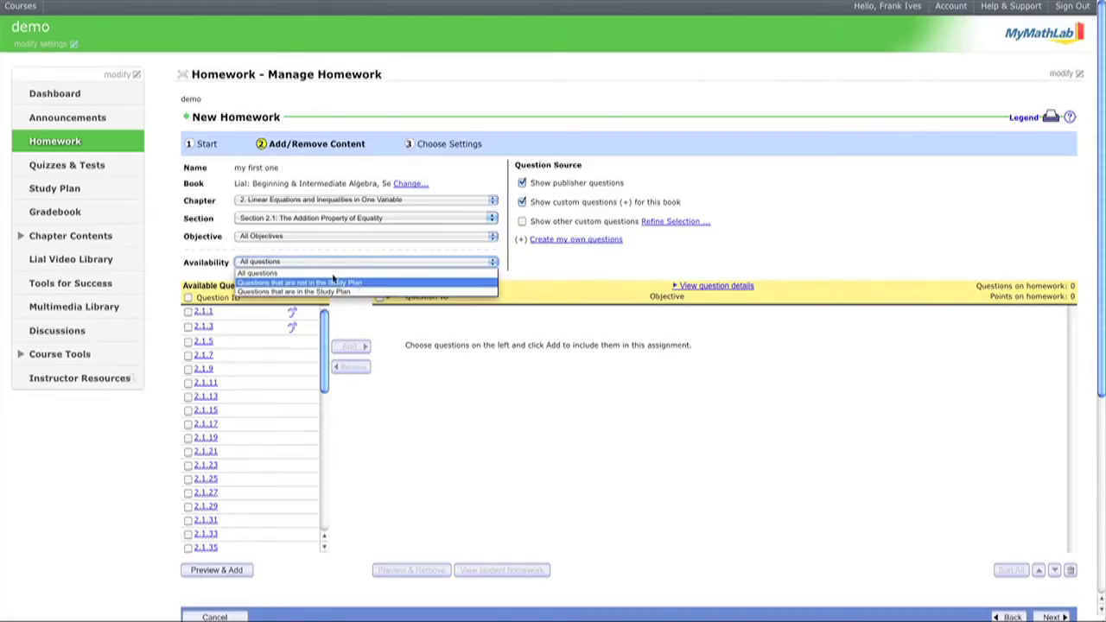
click(223, 242)
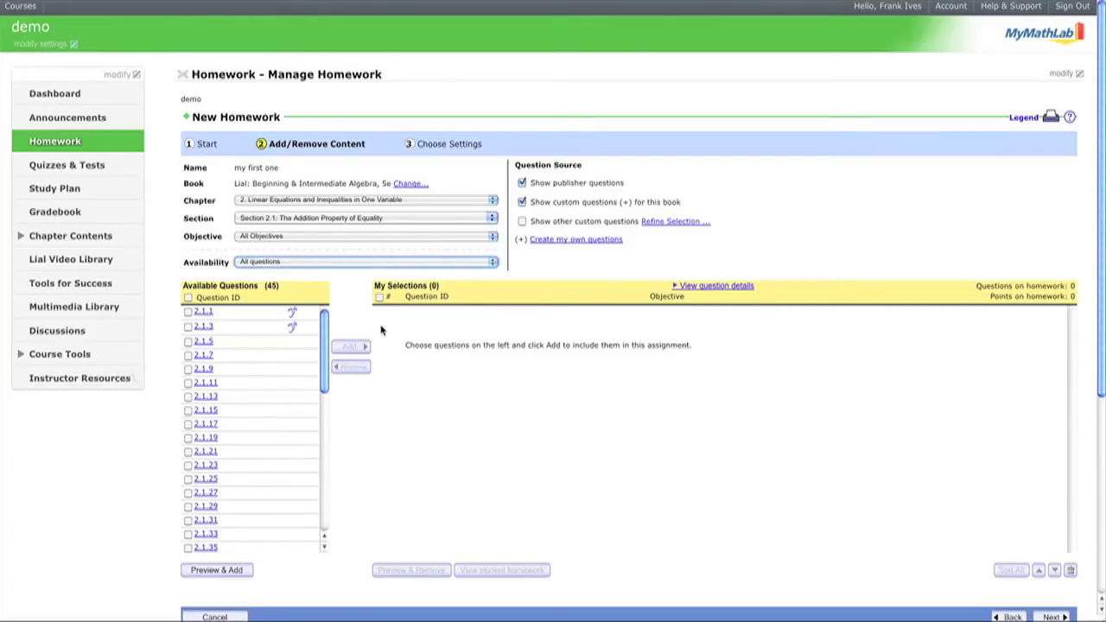
scroll(225, 322, down, 3)
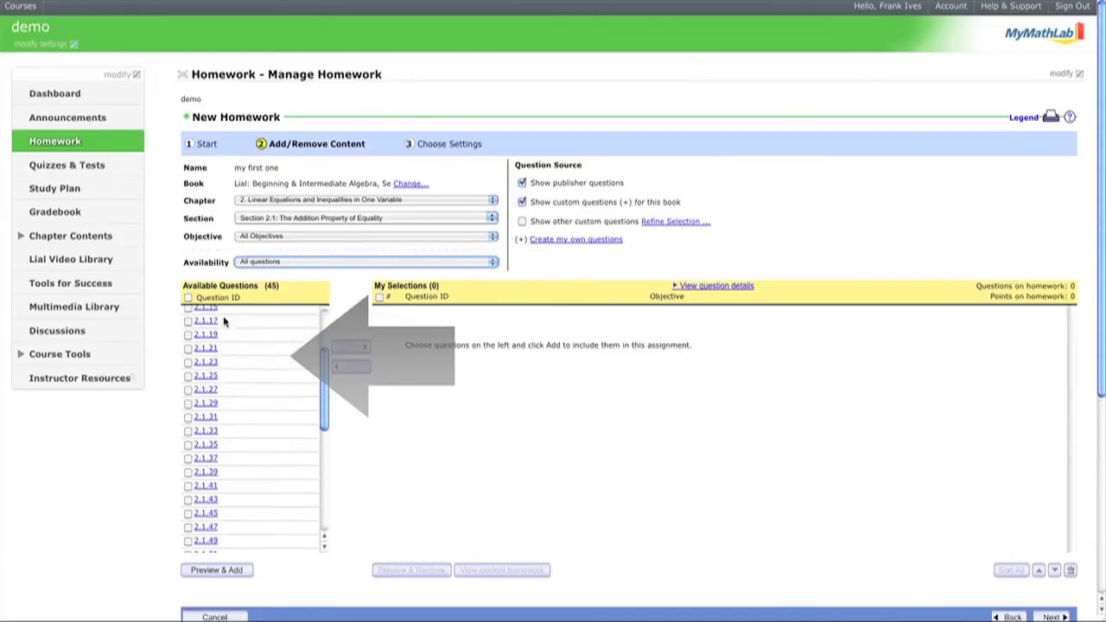
scroll(227, 323, up, 2)
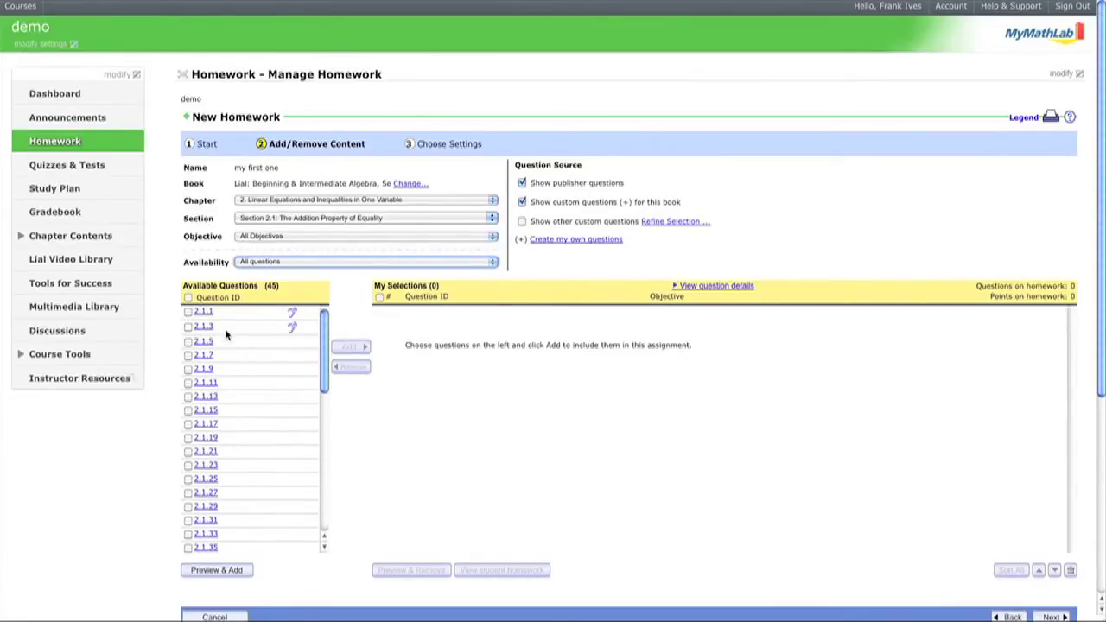
mouse_move(211, 342)
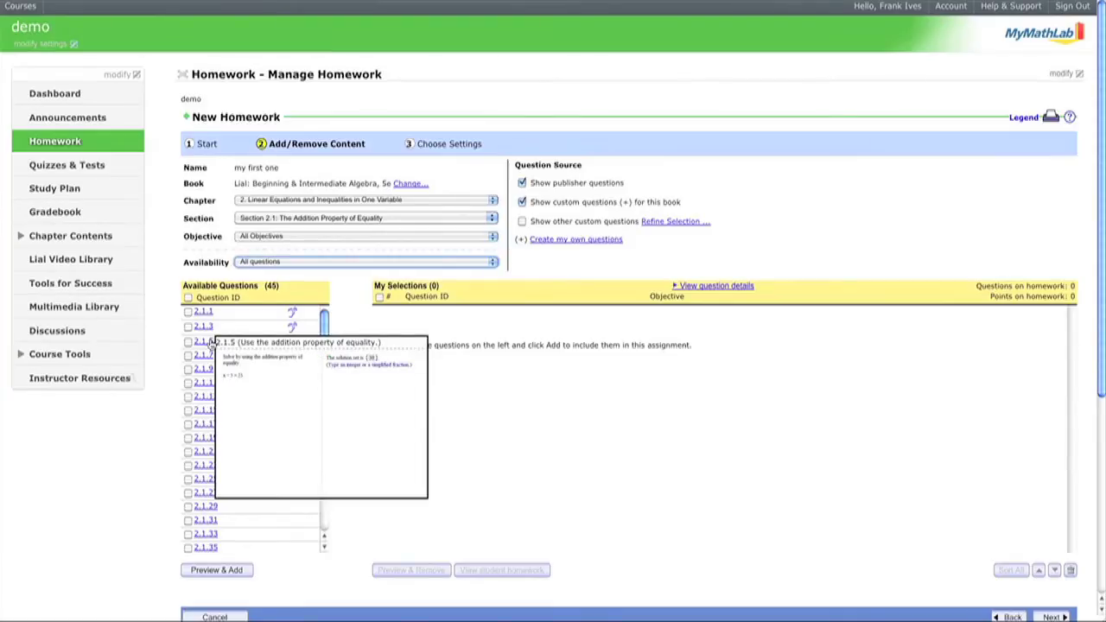
mouse_move(205, 372)
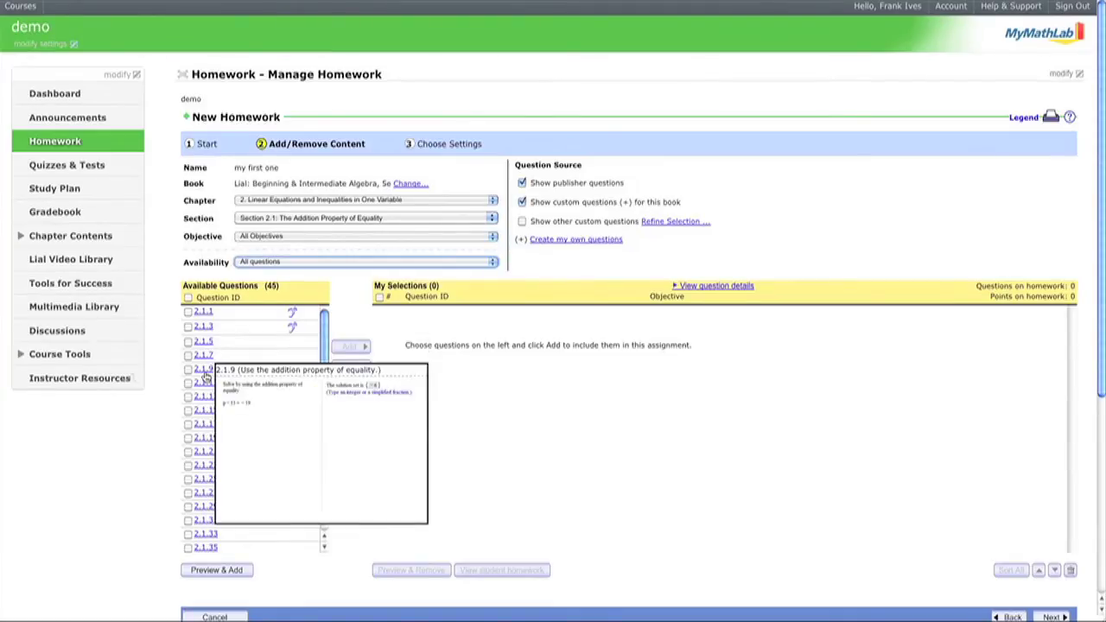
Add questions 2.1.1, 2.1.3, 2.1.13 and 2.1.15 from the question preview.
click(207, 315)
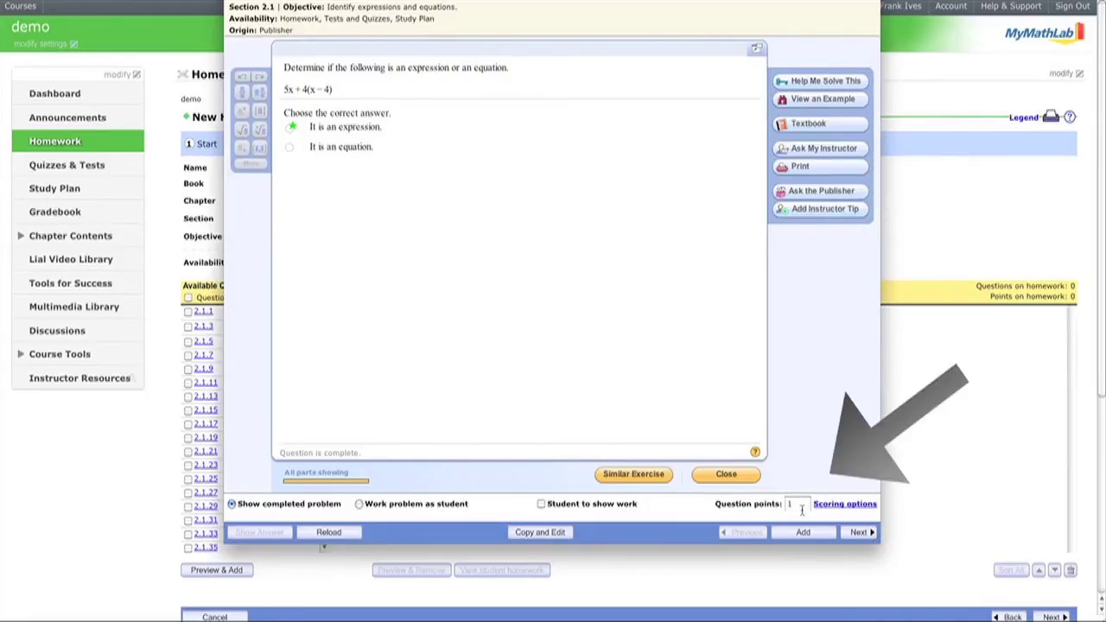
click(804, 532)
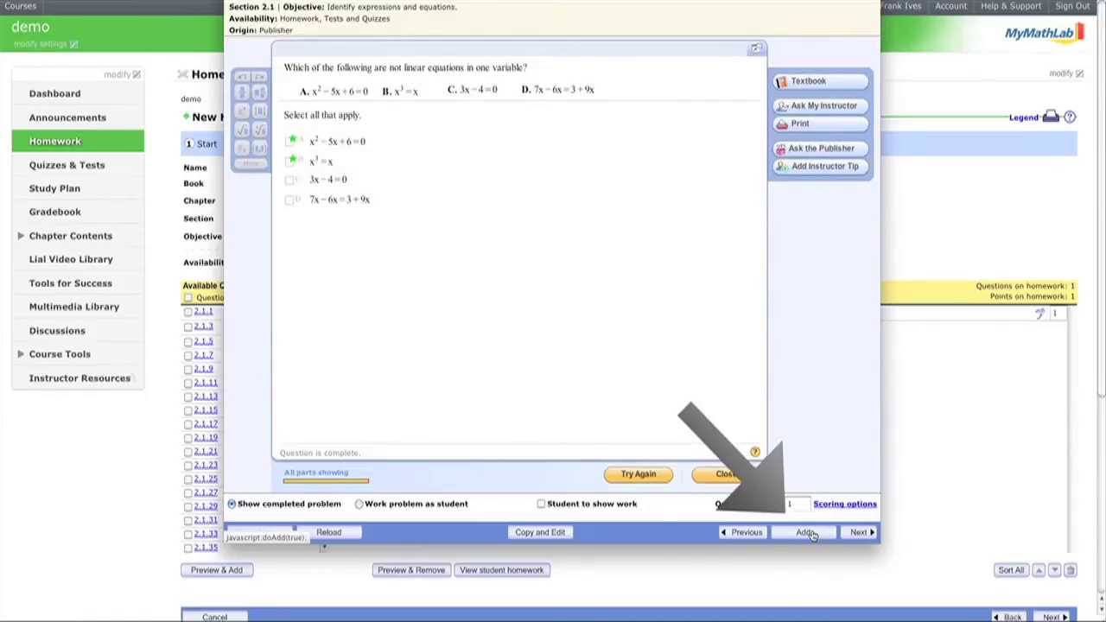
click(807, 532)
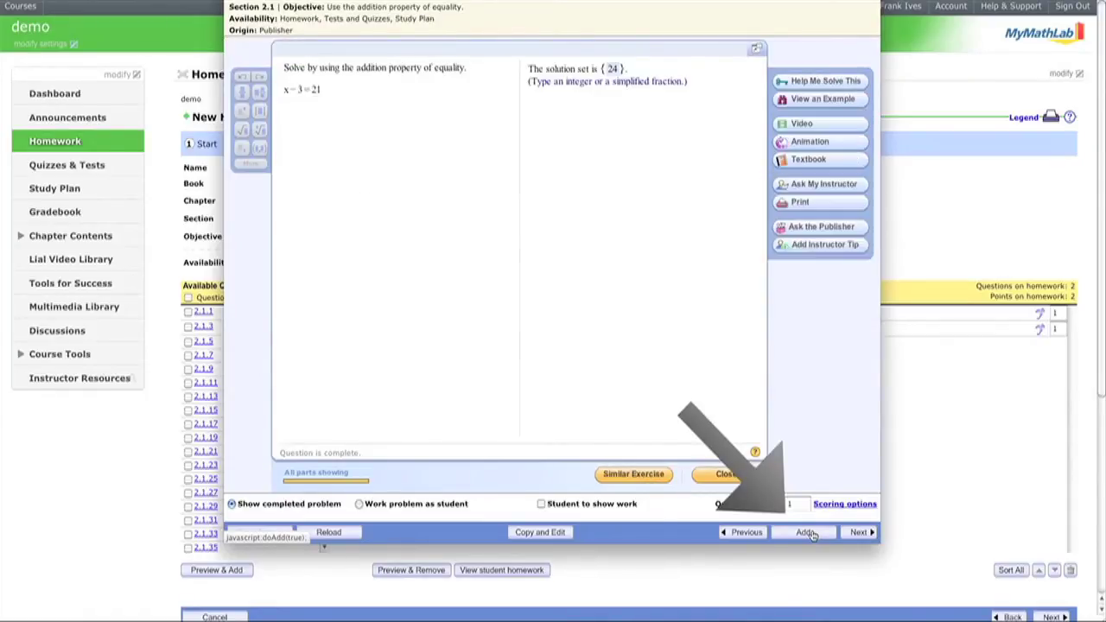
click(857, 533)
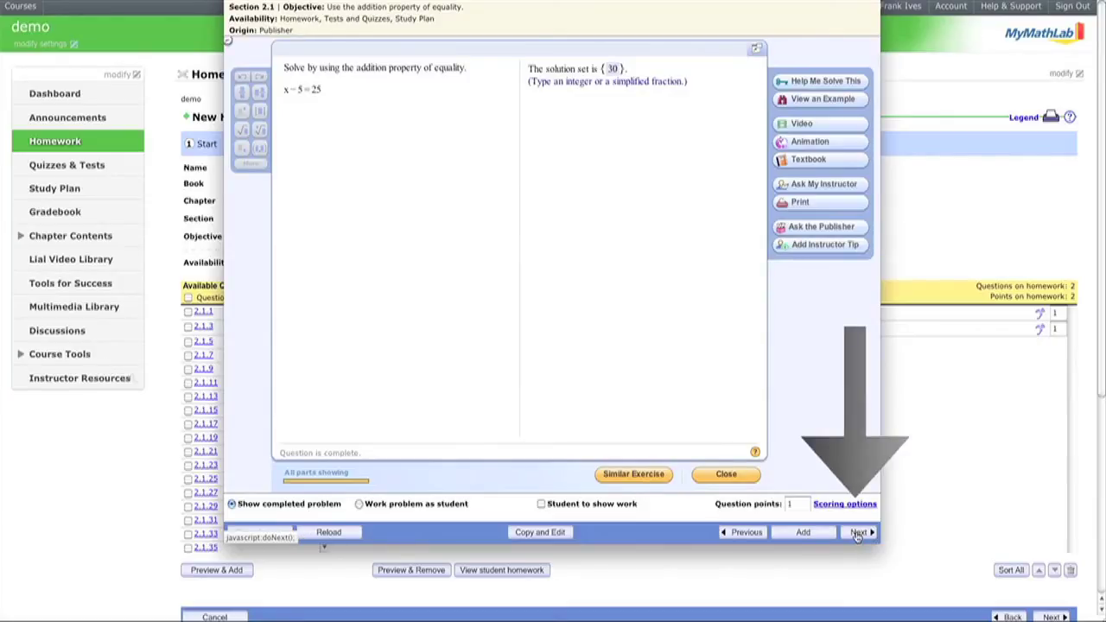
click(857, 533)
click(857, 533)
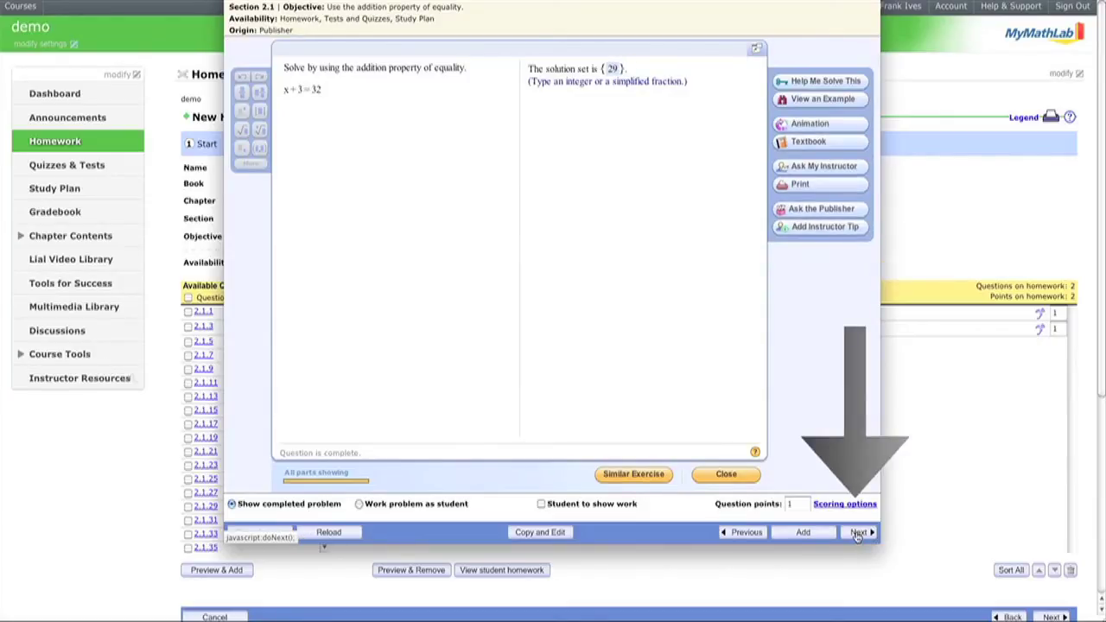
click(857, 533)
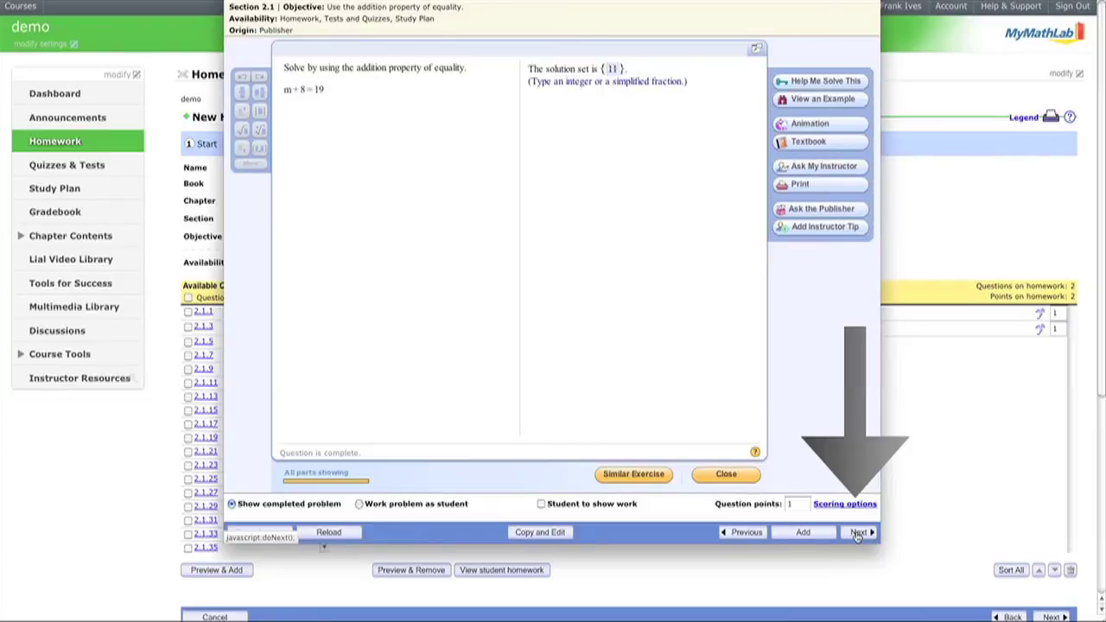
click(802, 533)
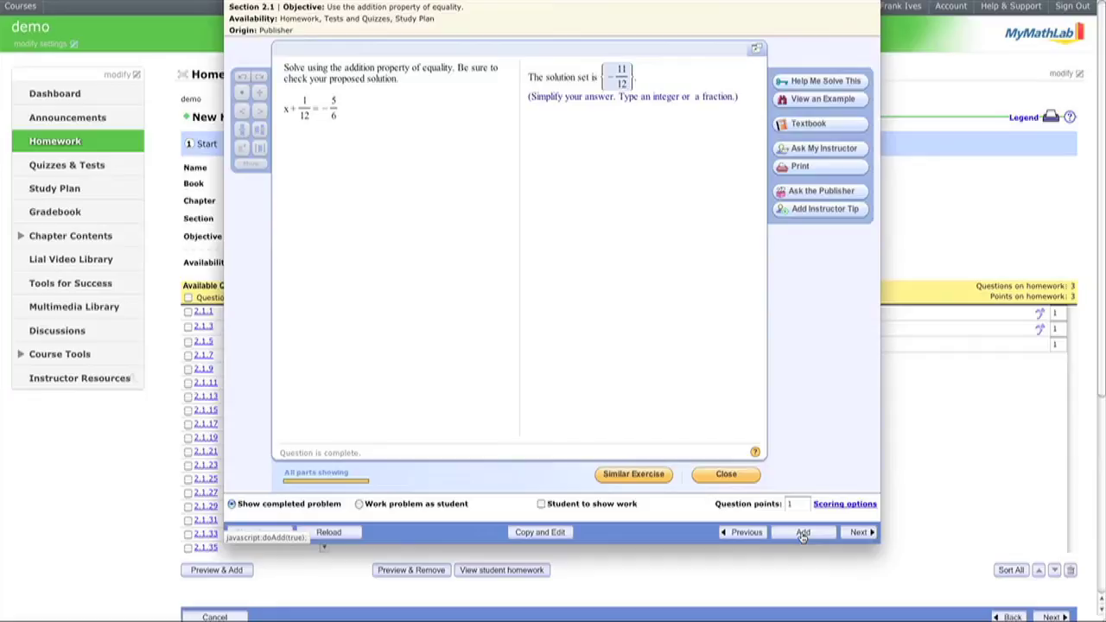
click(802, 533)
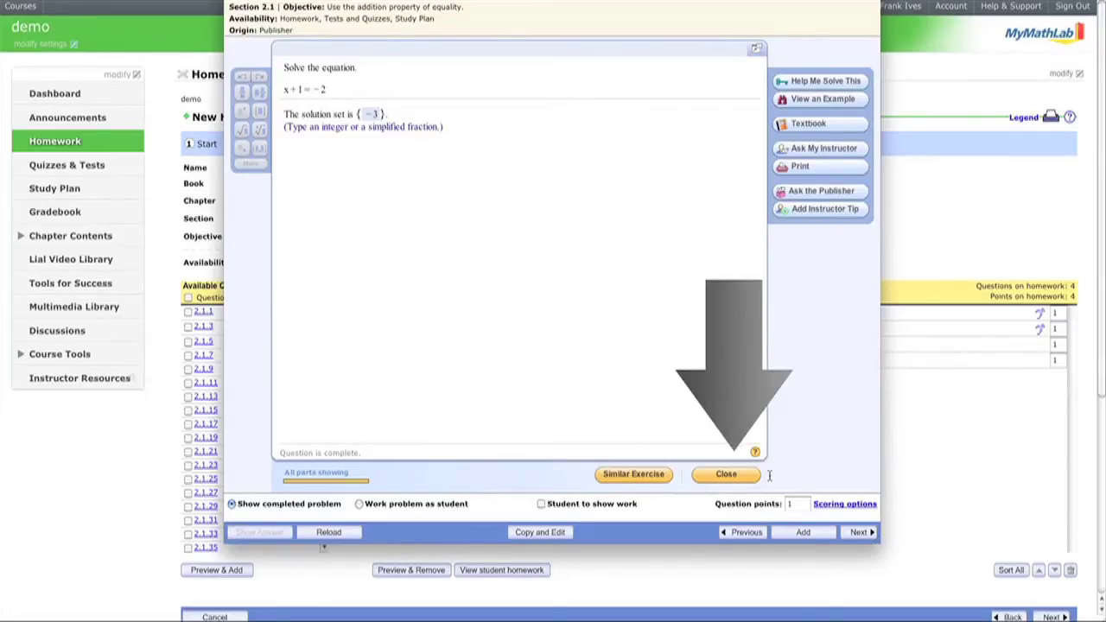
click(743, 475)
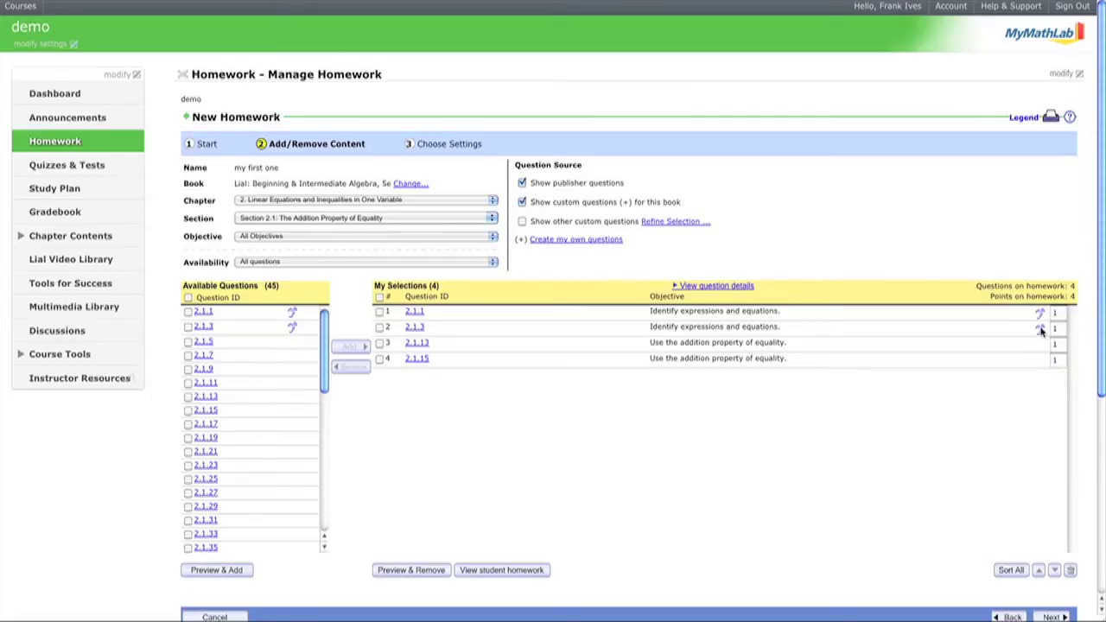
mouse_move(1041, 330)
scroll(784, 319, down, 2)
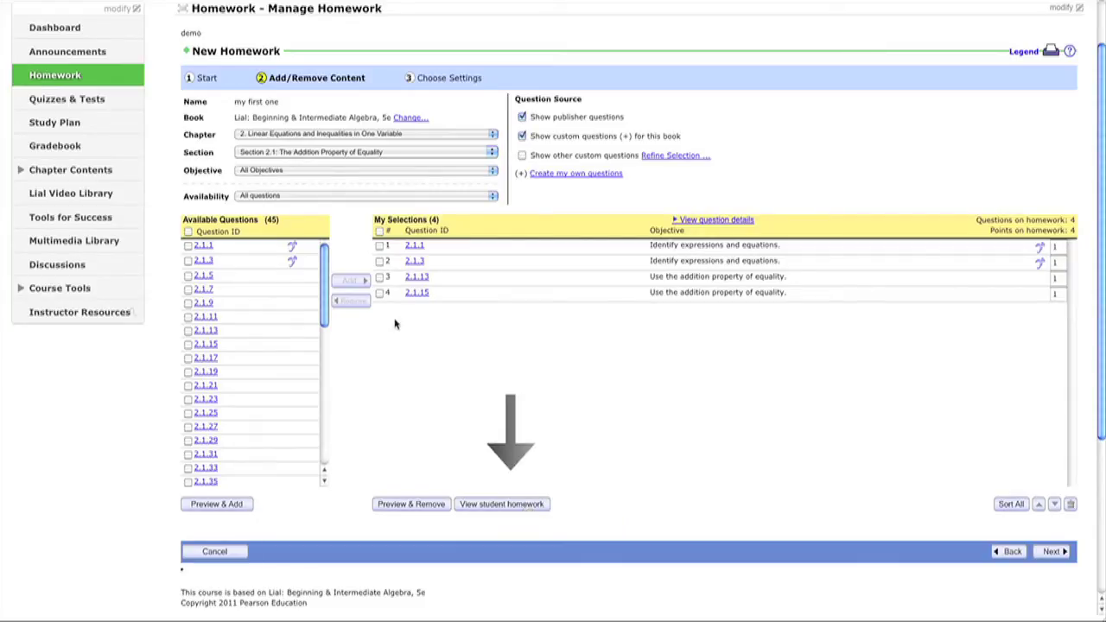
Remove question 2.1.3 from My Selections and confirm the removal.
click(380, 262)
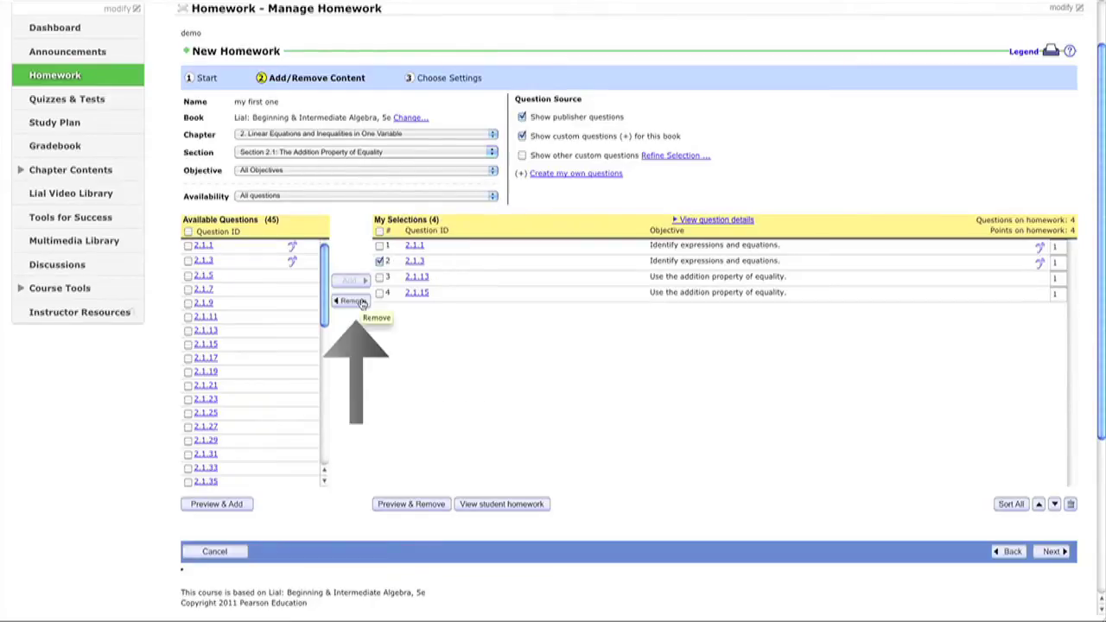
click(352, 301)
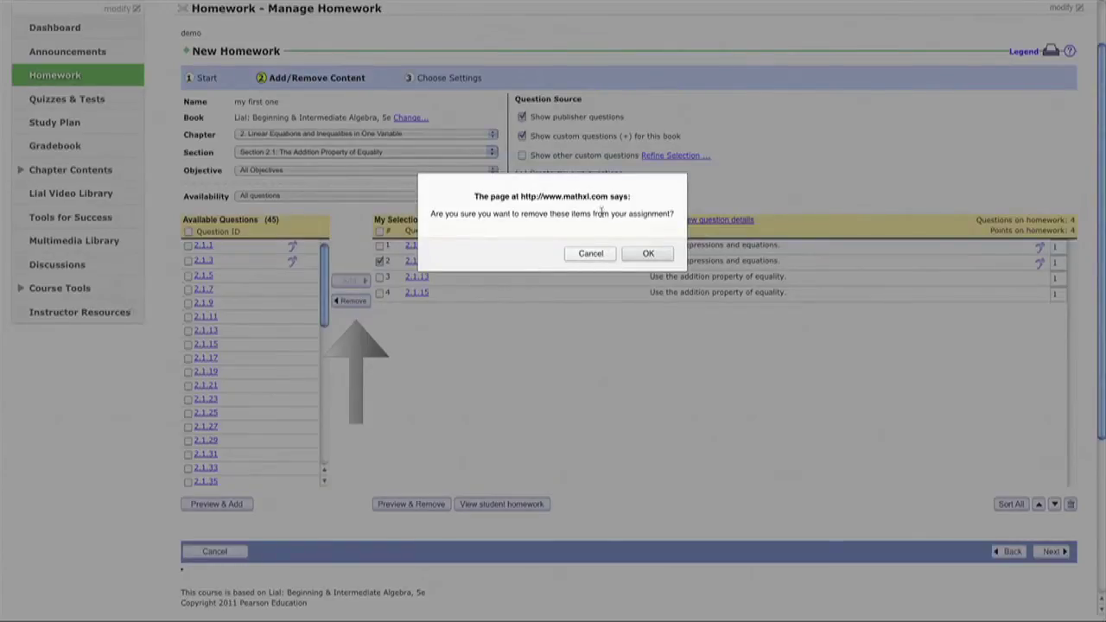
click(639, 254)
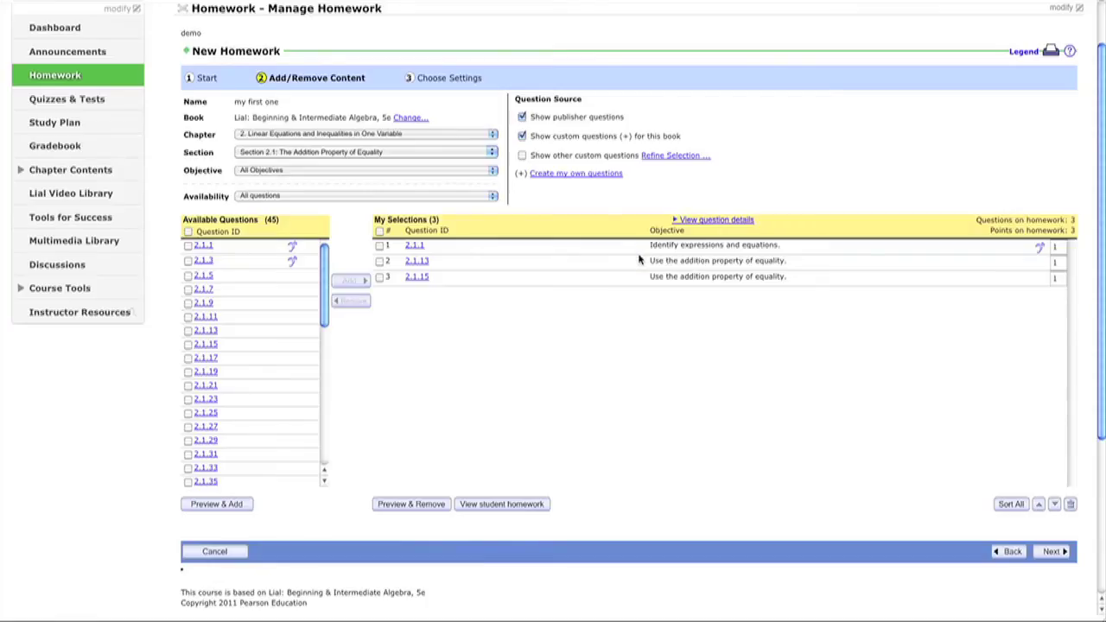
Set the homework available on 7/11/2011 and due 7/15/2011 at 11:59 PM.
click(1052, 552)
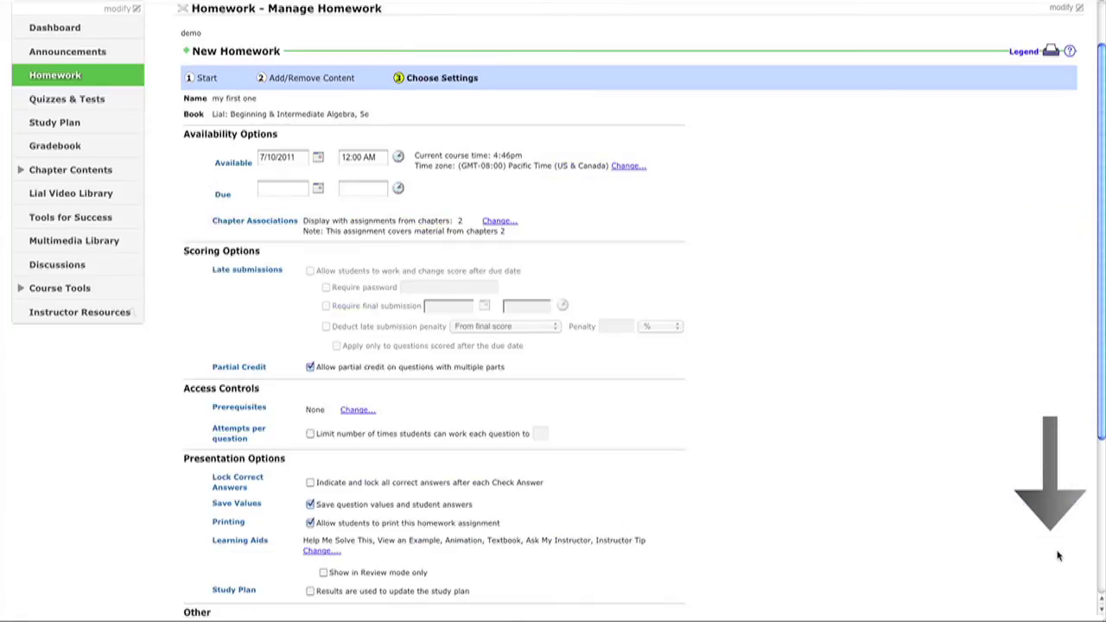
click(319, 159)
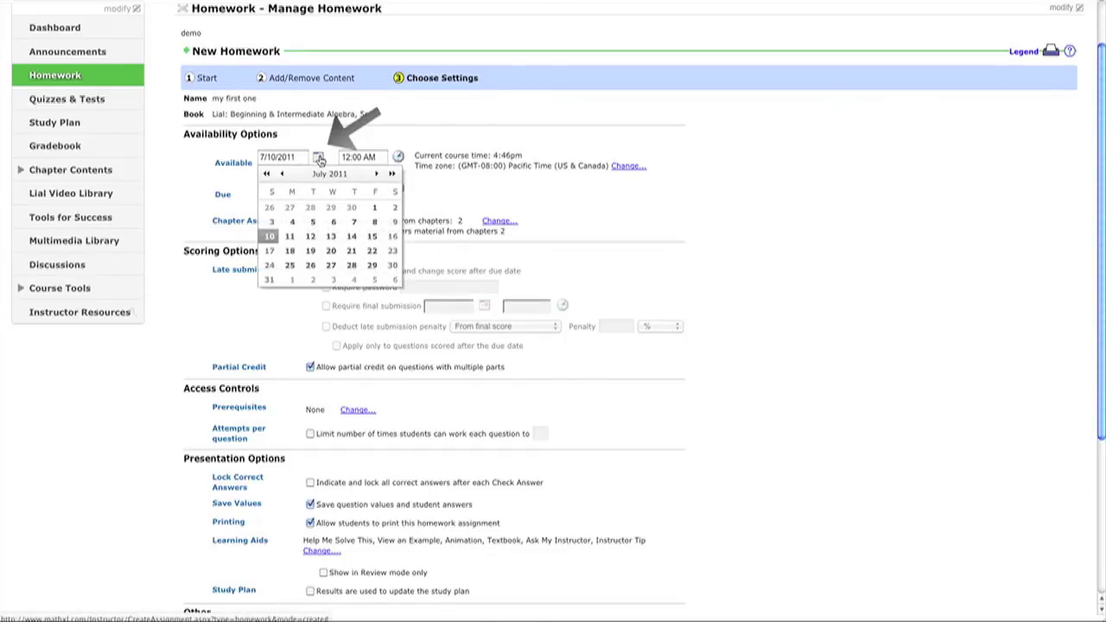
click(291, 237)
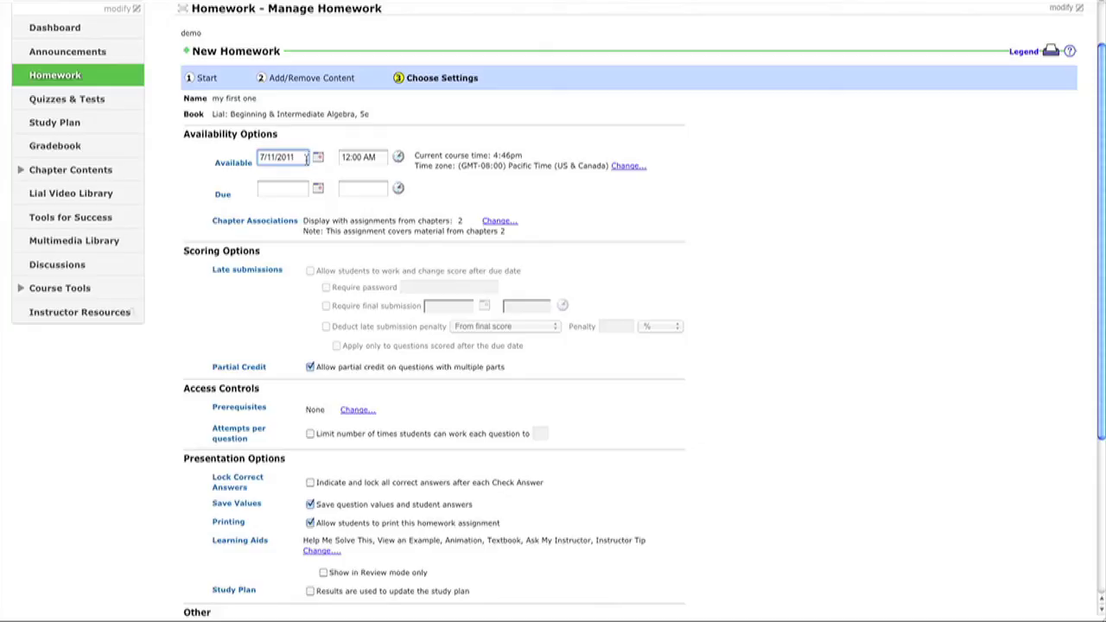
click(317, 188)
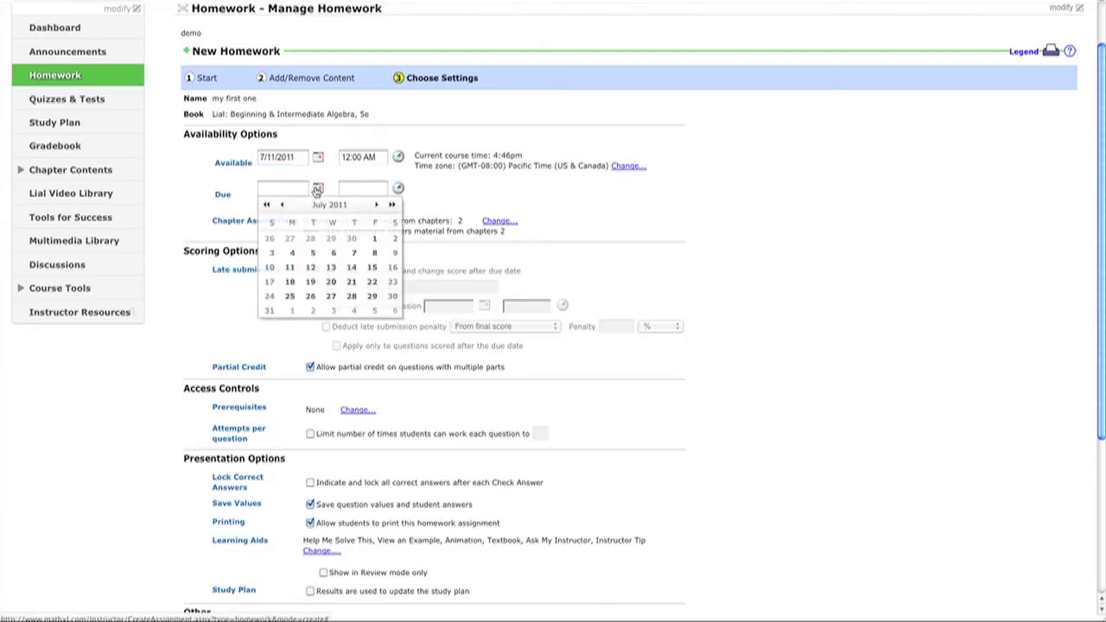
click(372, 268)
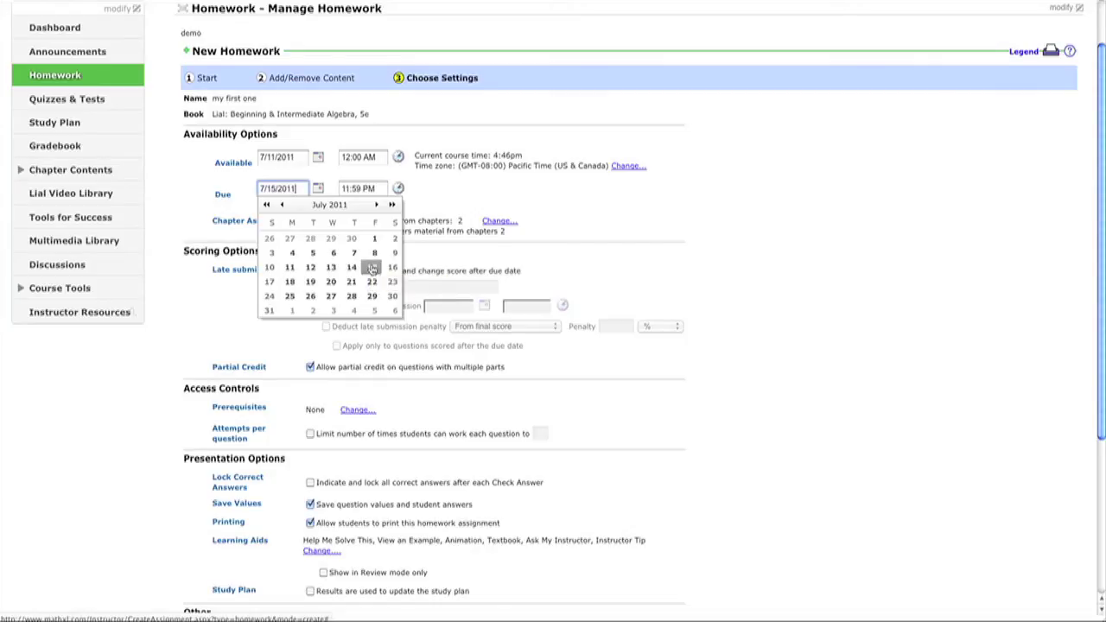
click(398, 189)
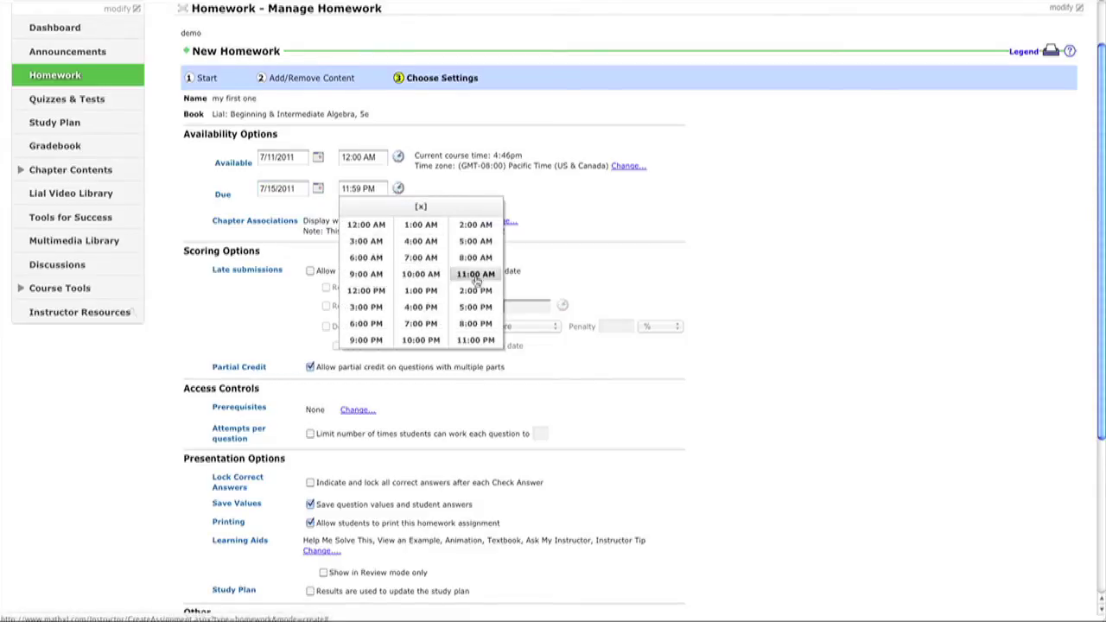
click(554, 247)
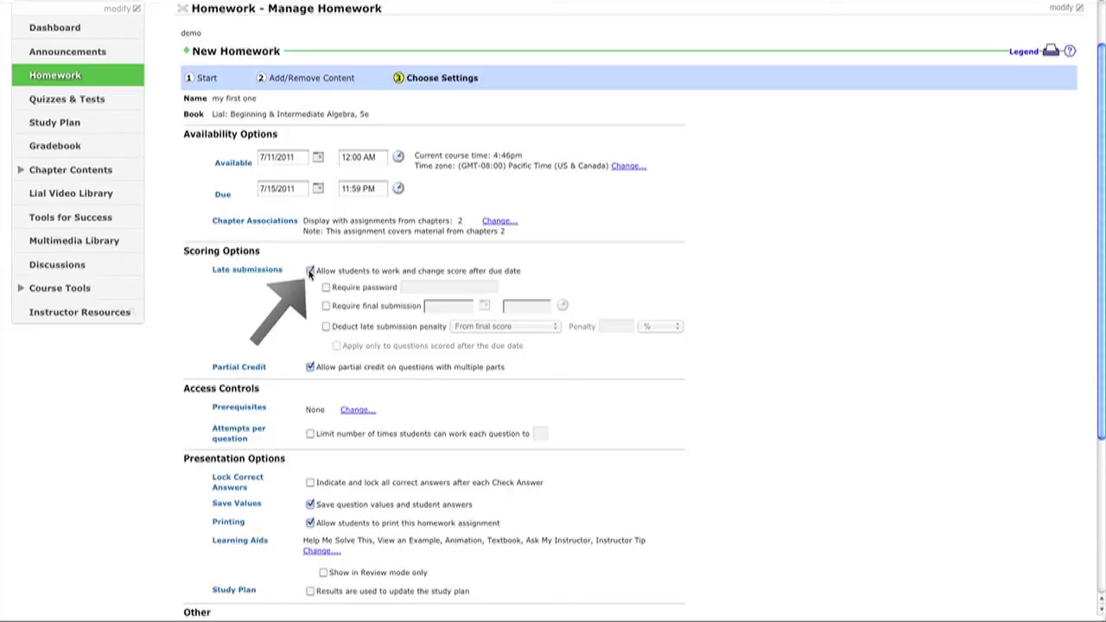
Allow late submissions with a required final submission date of 7/22/2011.
click(310, 271)
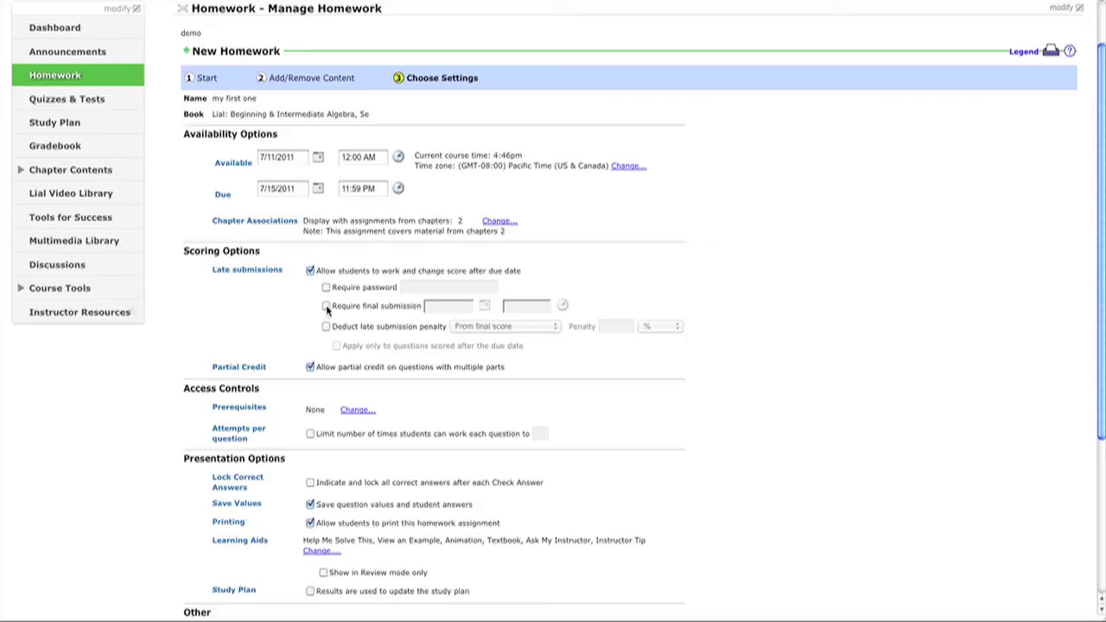
click(326, 307)
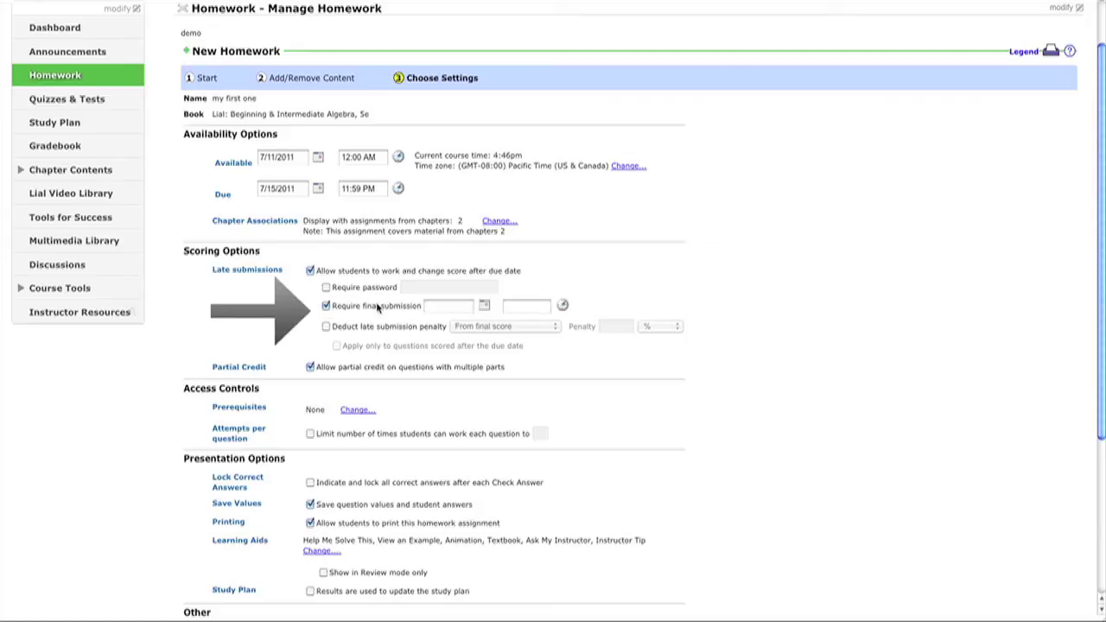
click(485, 307)
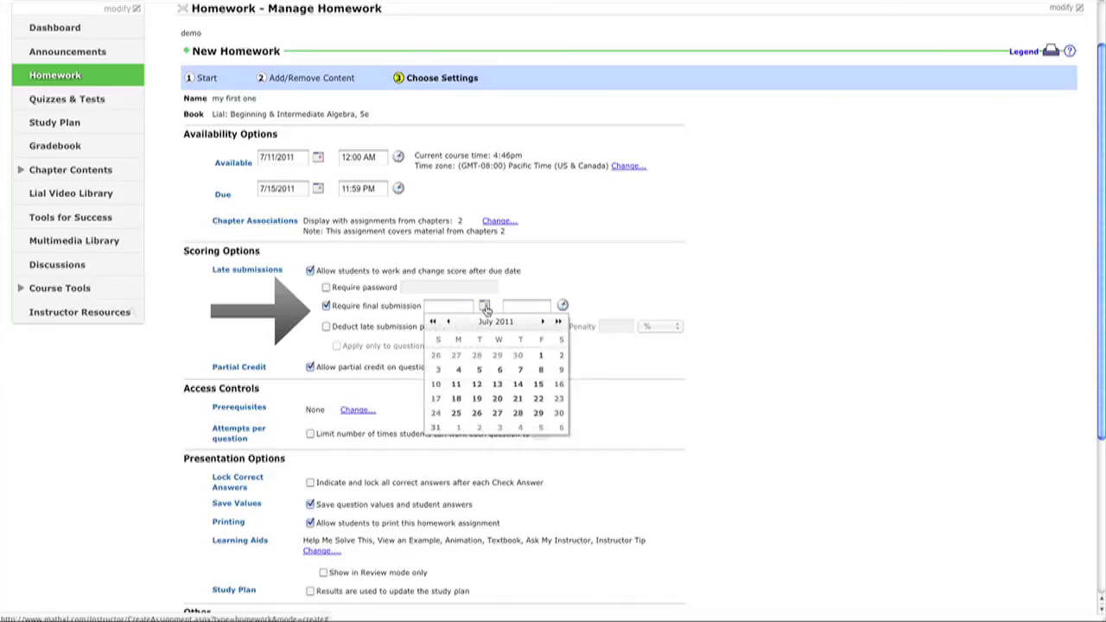
click(537, 399)
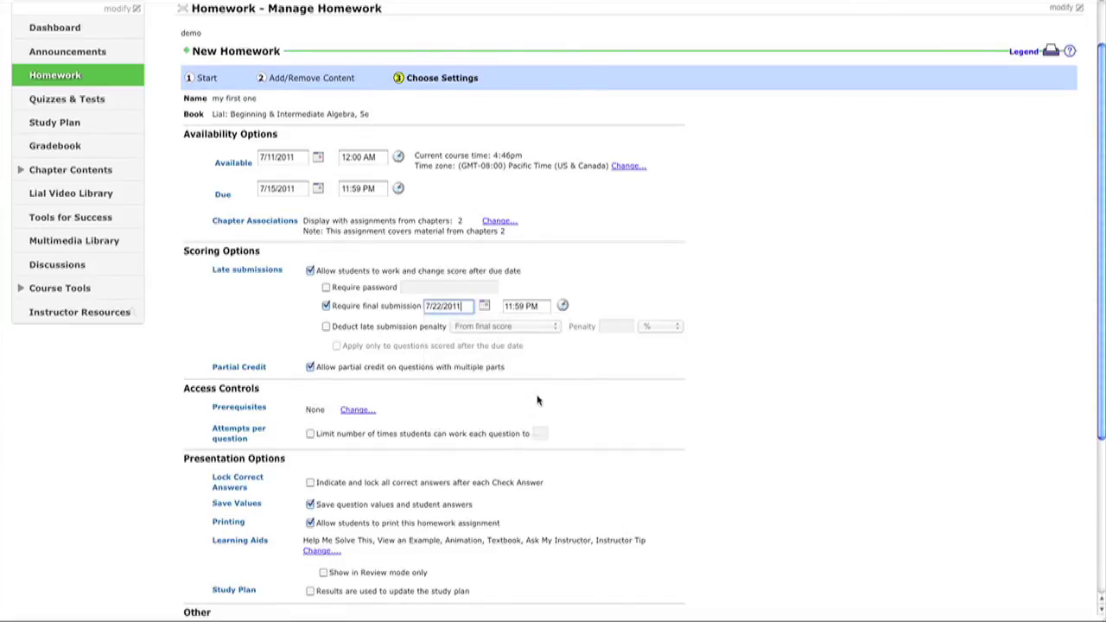
Deduct a 10% per-day late penalty, applied only to questions scored after the due date.
click(326, 327)
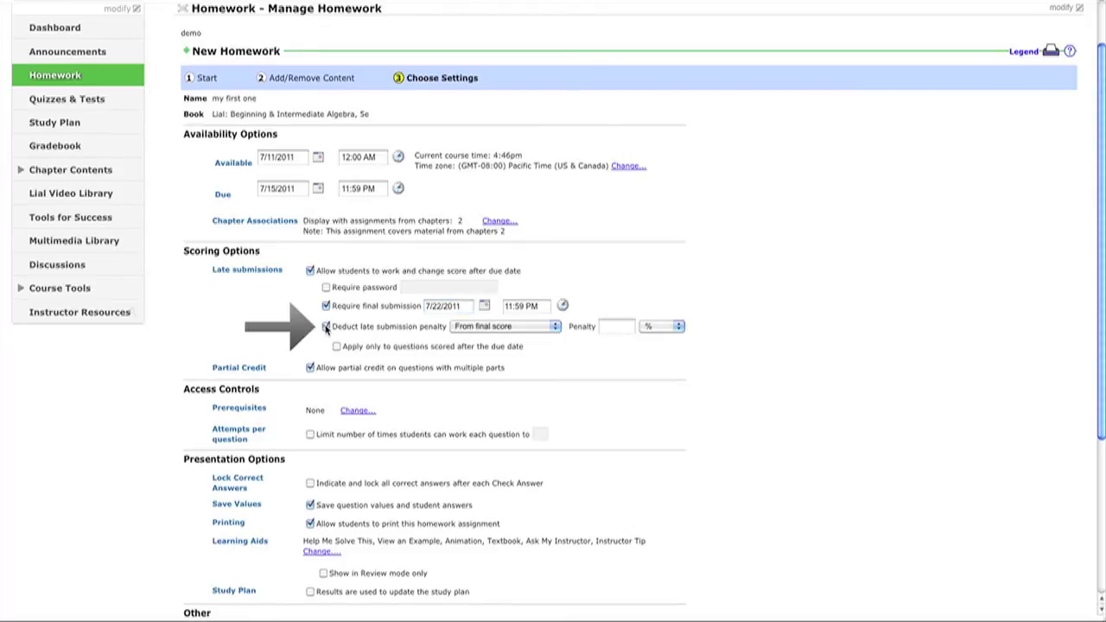
click(522, 329)
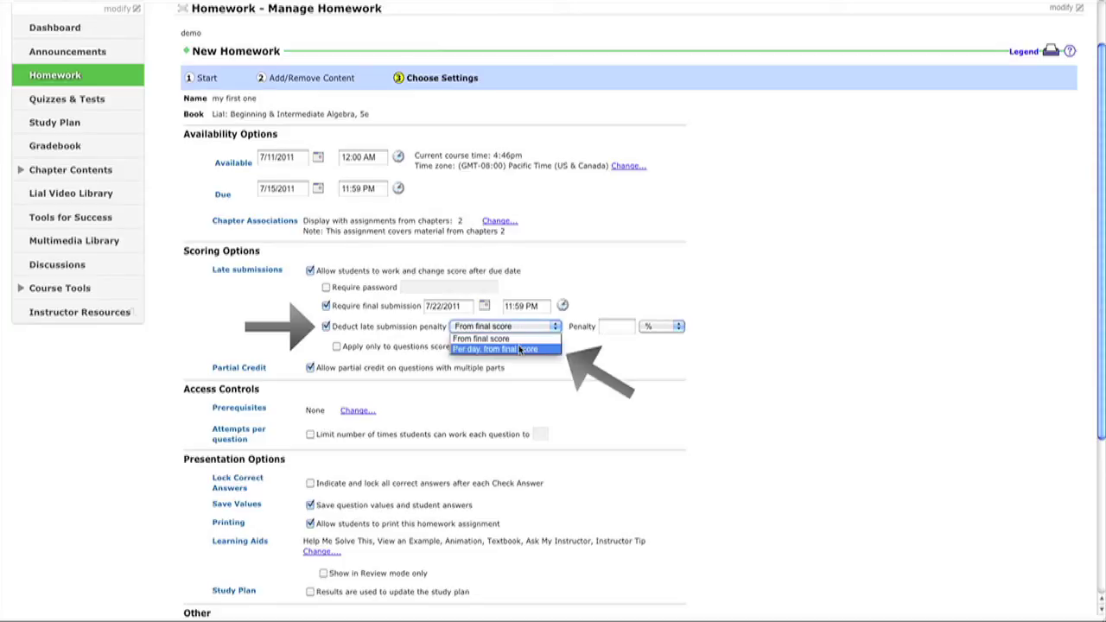
click(521, 350)
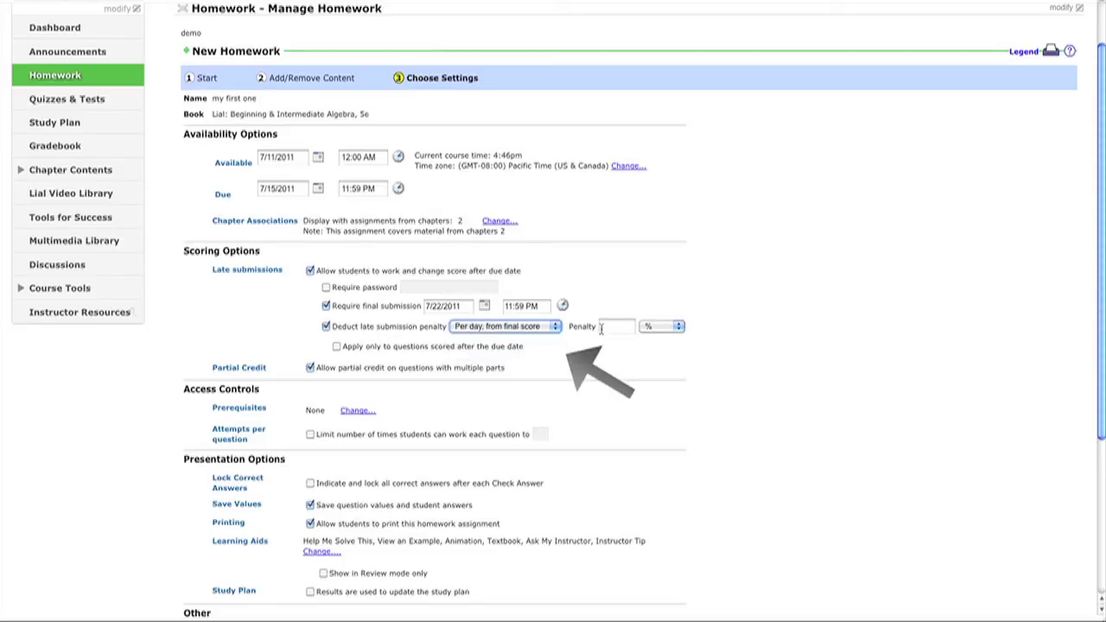
click(602, 328)
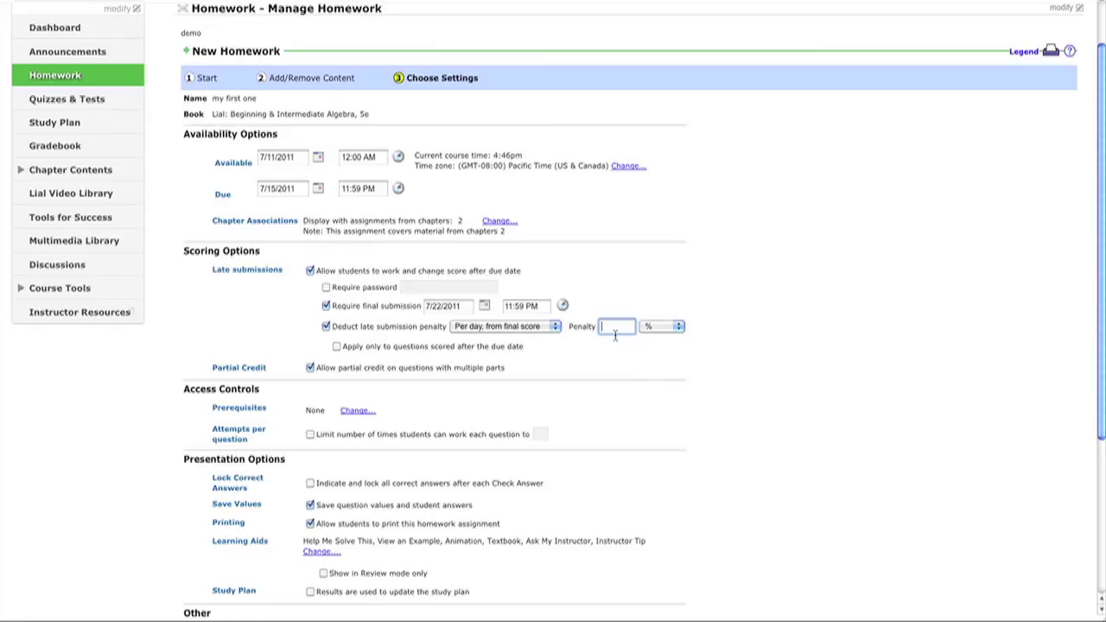
text(10)
click(661, 329)
click(664, 334)
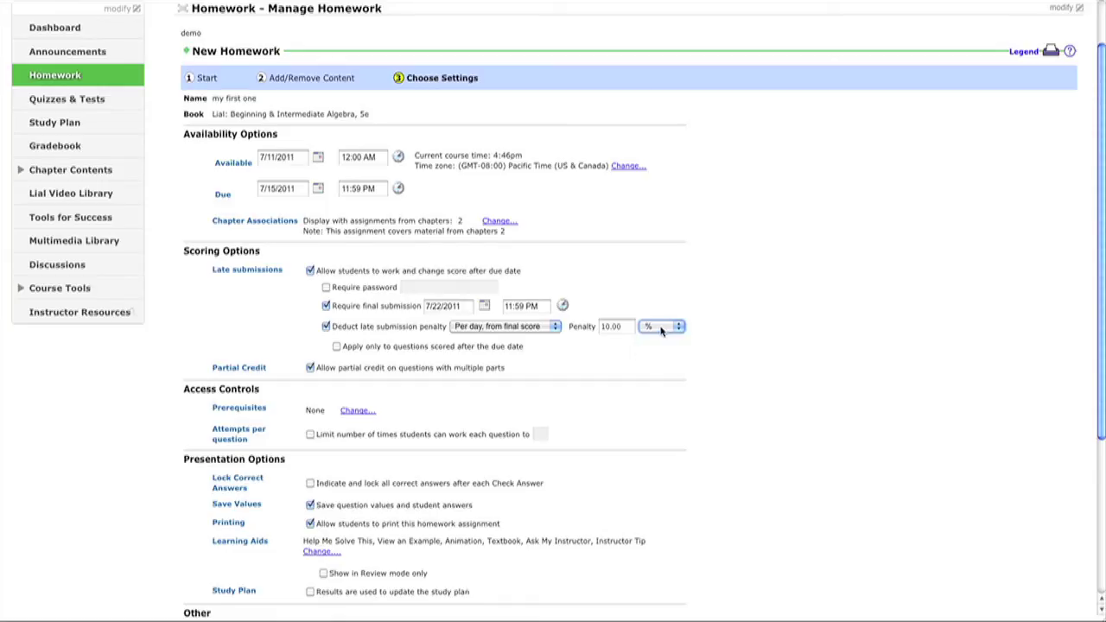
click(336, 346)
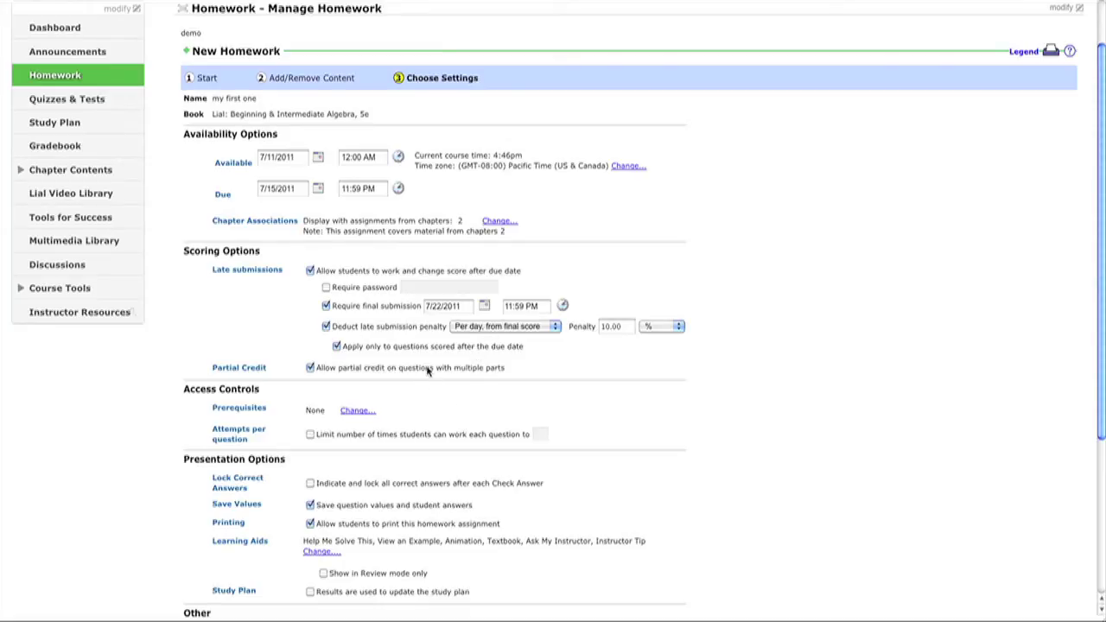
Enable 'Results are used to update the study plan' in the lower settings.
scroll(426, 370, down, 3)
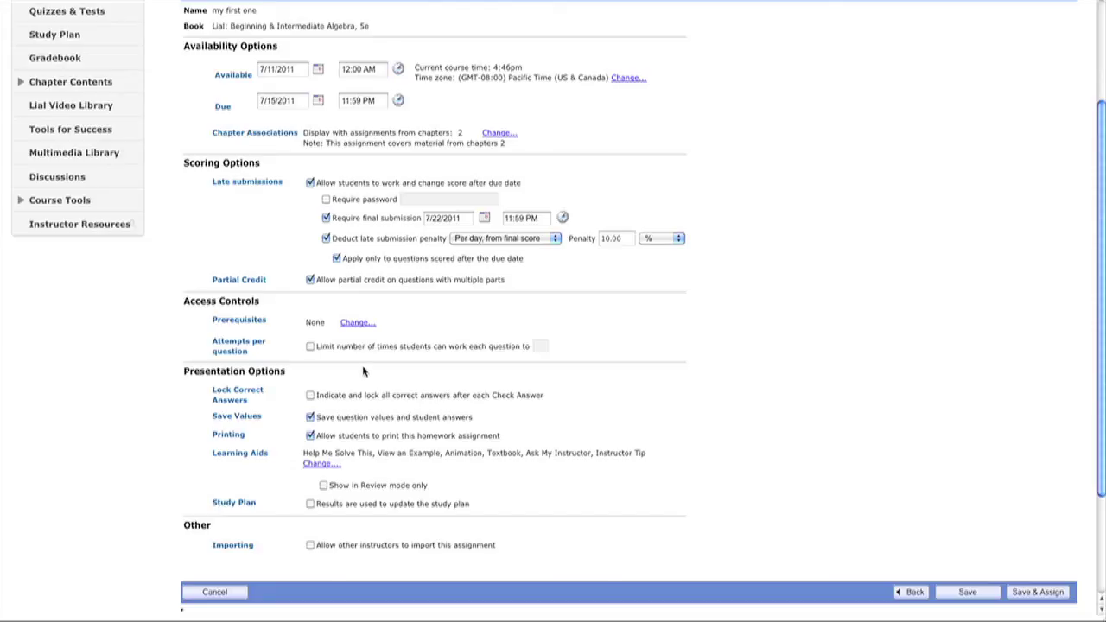
scroll(363, 370, down, 2)
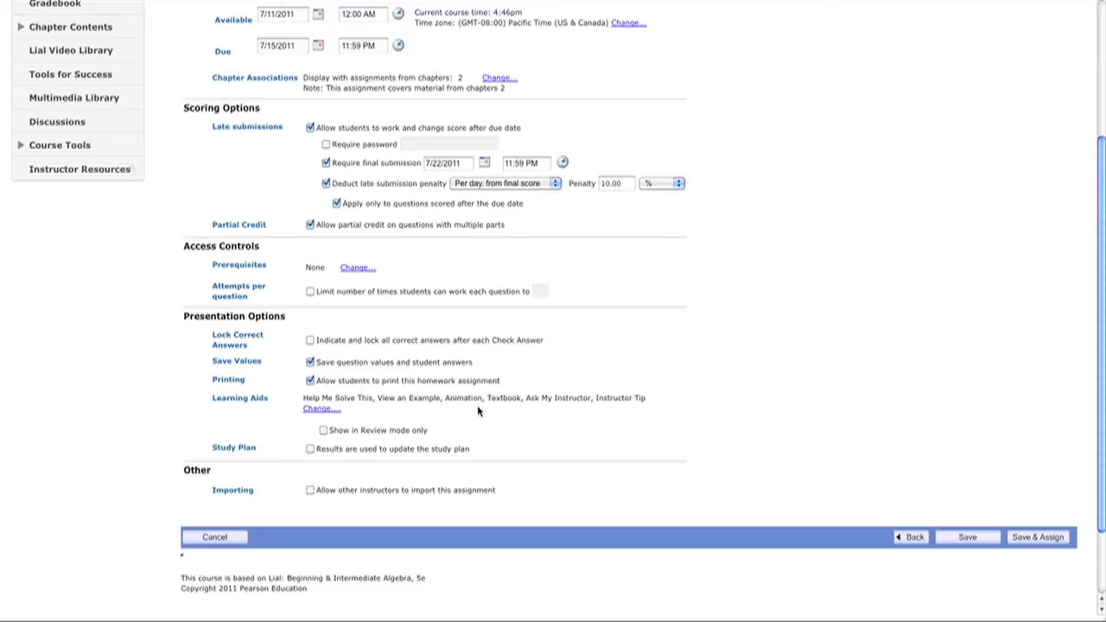
scroll(505, 415, down, 2)
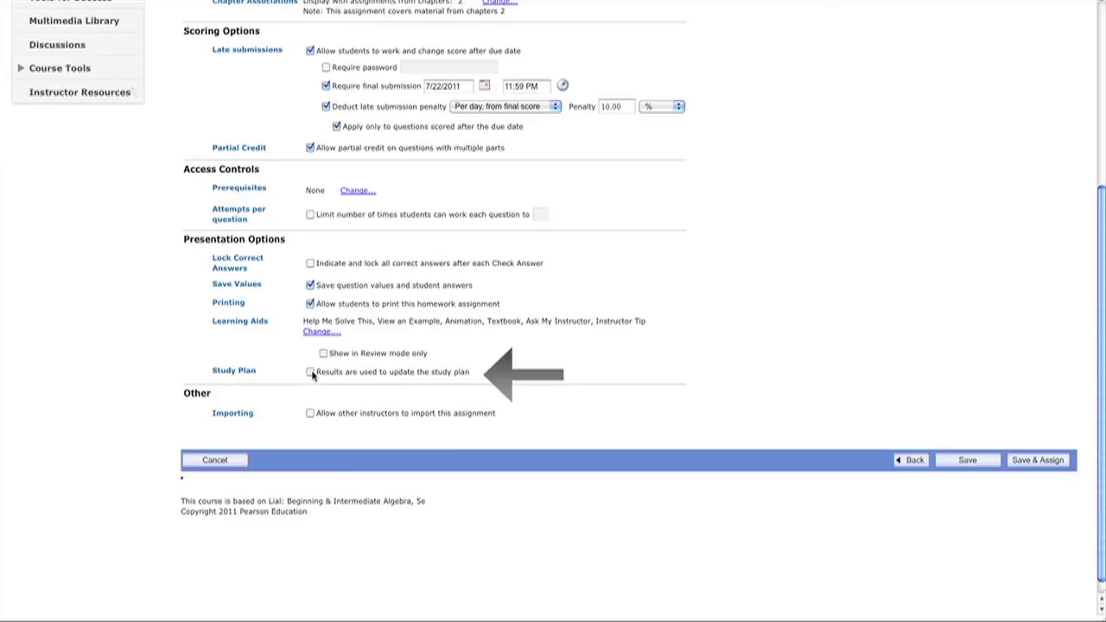
click(310, 372)
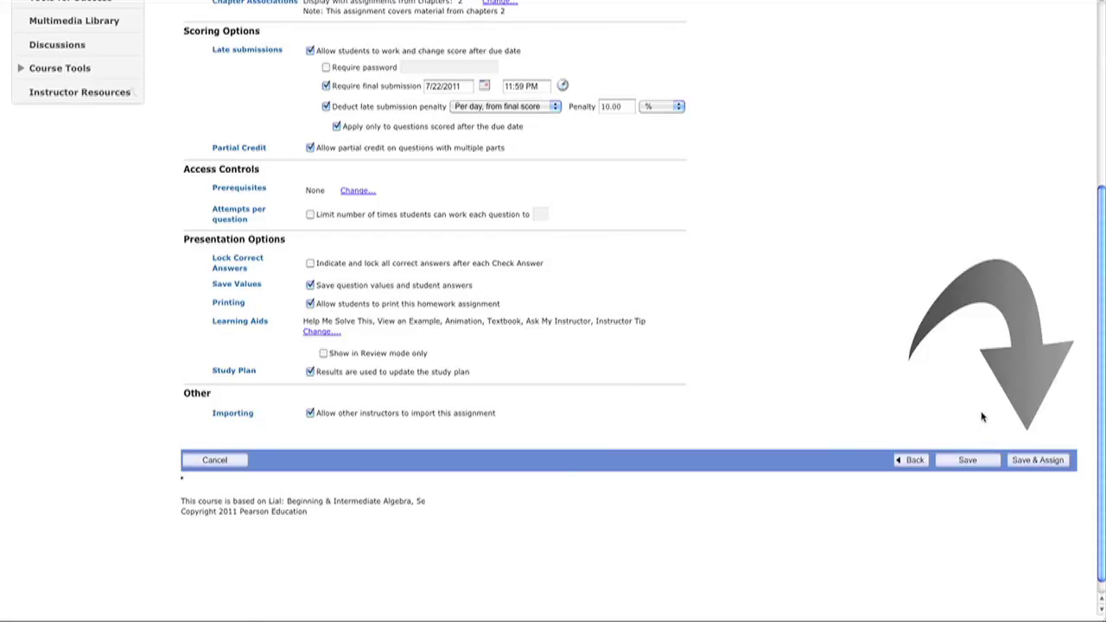
Save and assign the homework 'my first one'.
scroll(981, 417, up, 5)
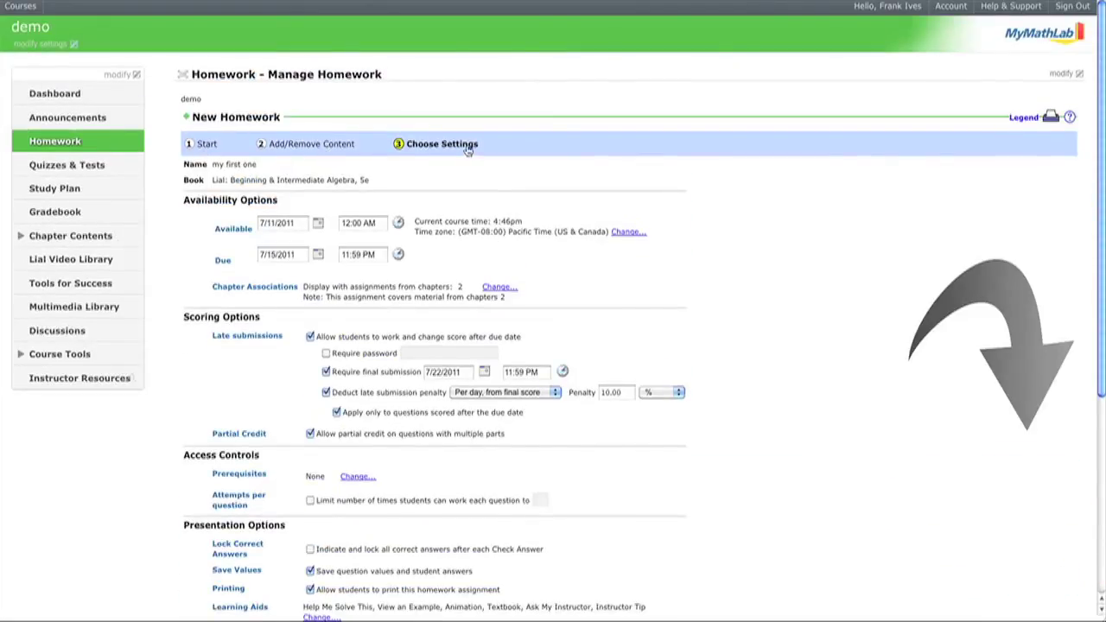
scroll(708, 319, down, 5)
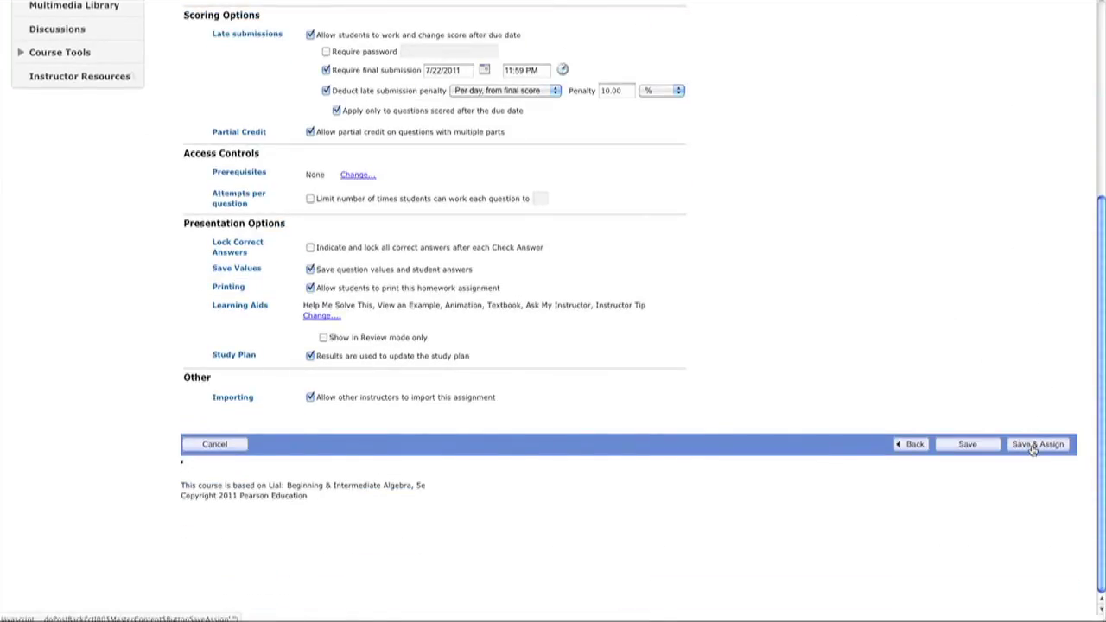
click(1033, 445)
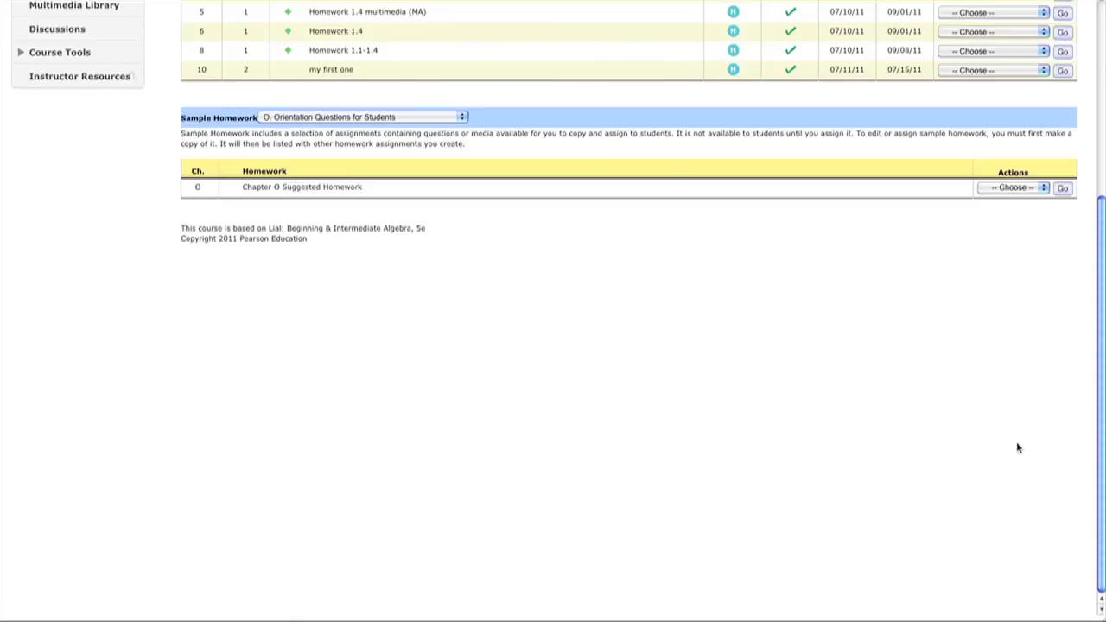
Review the new 'my first one' row in Manage Homework, dismissing its action list.
scroll(719, 358, up, 4)
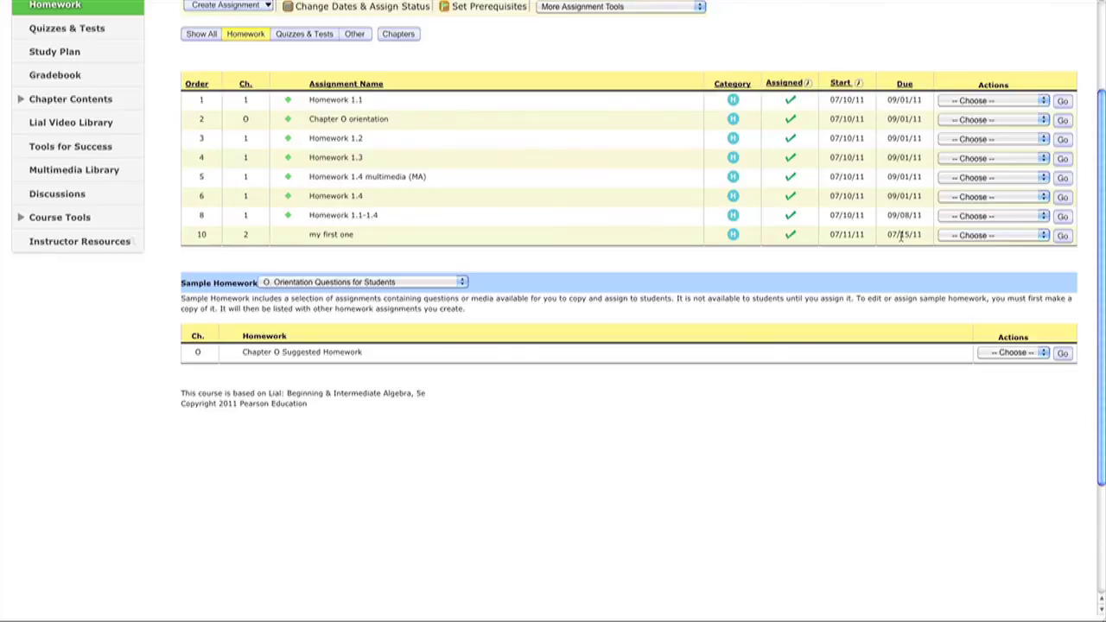
click(953, 236)
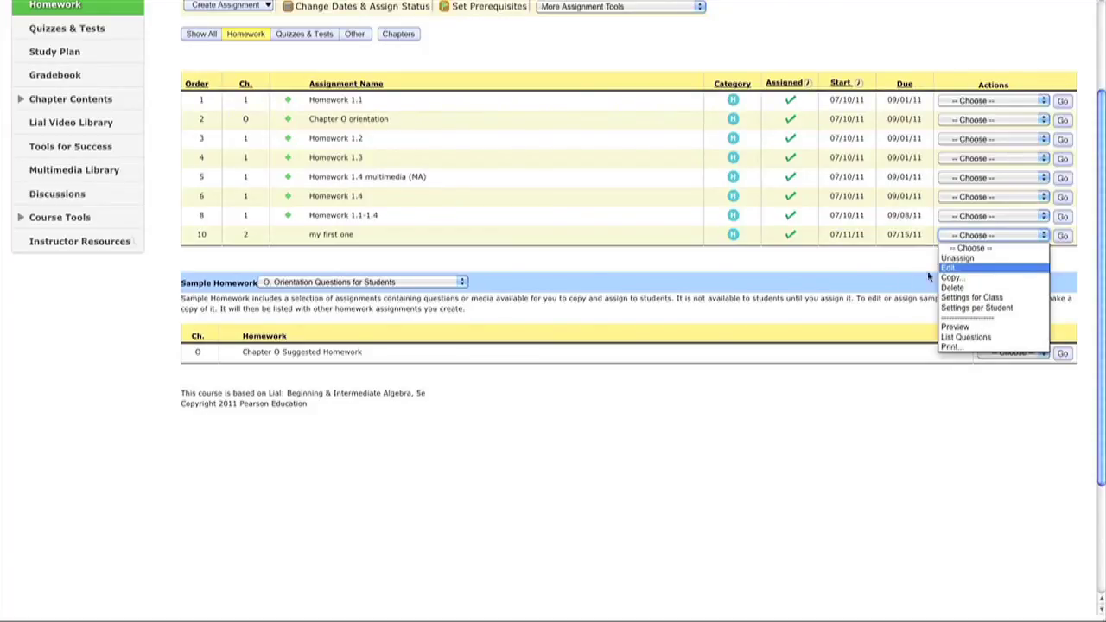
click(843, 272)
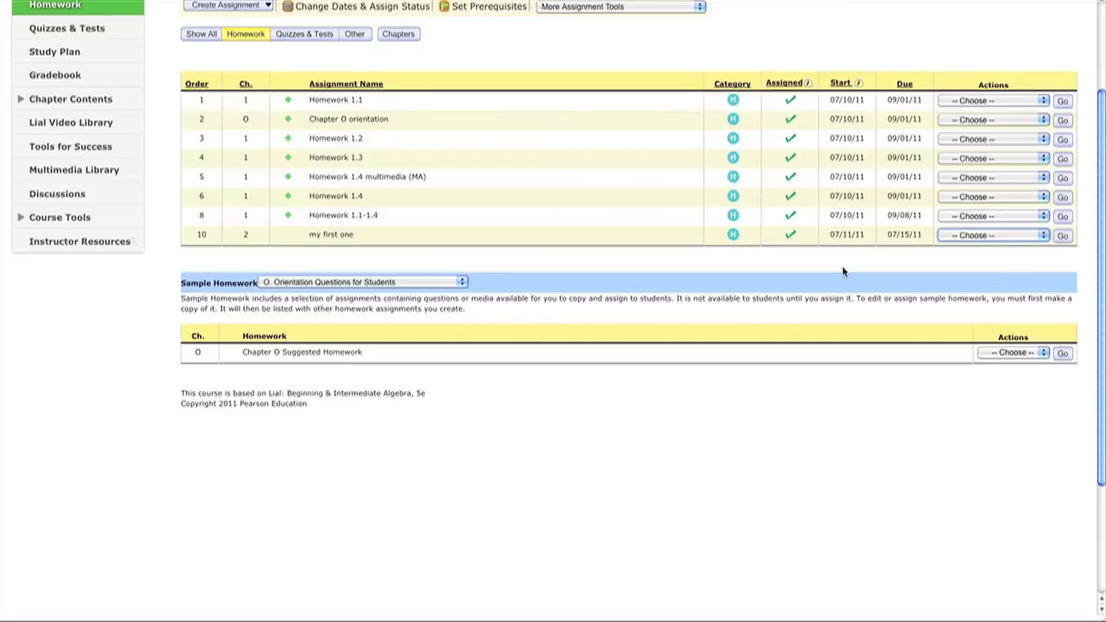